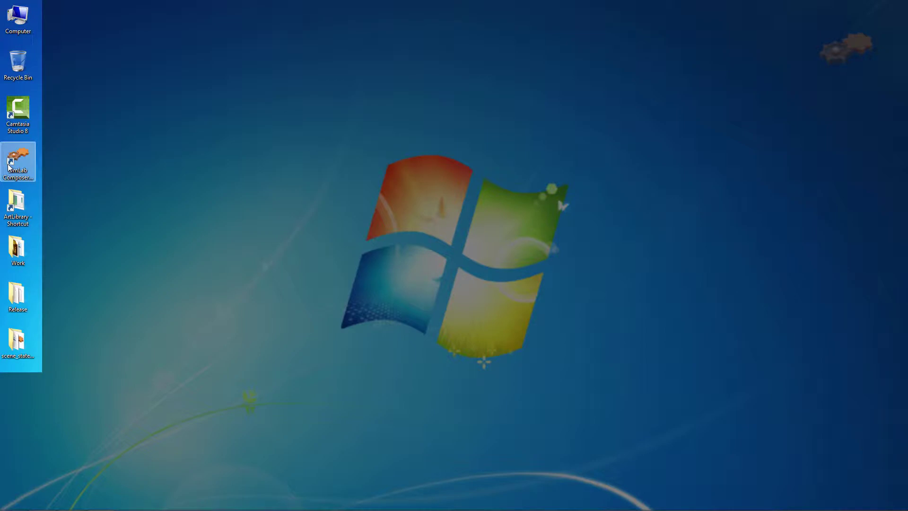
Launch SimLab Composer and open house_for_tutorial from the scene_states_tutorial folder
{"action": "double_click", "coordinate": [9, 166]}
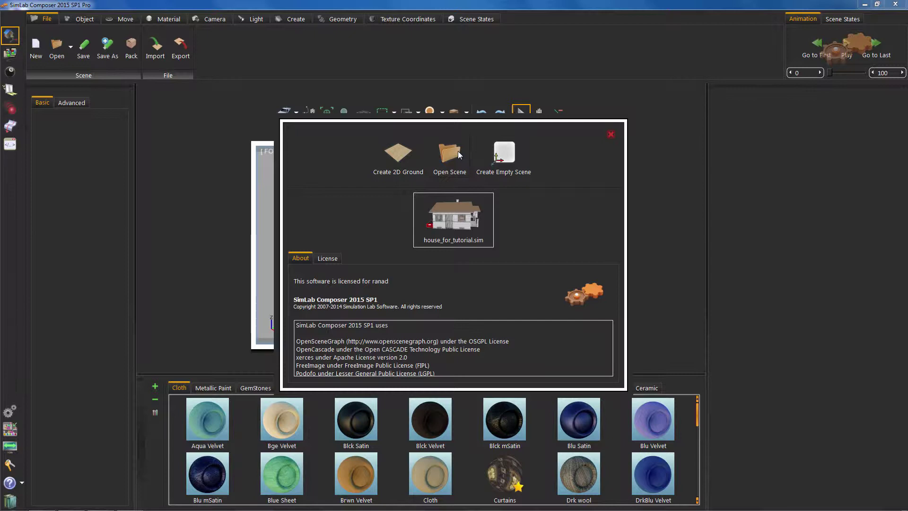
{"action": "left_click", "coordinate": [609, 135]}
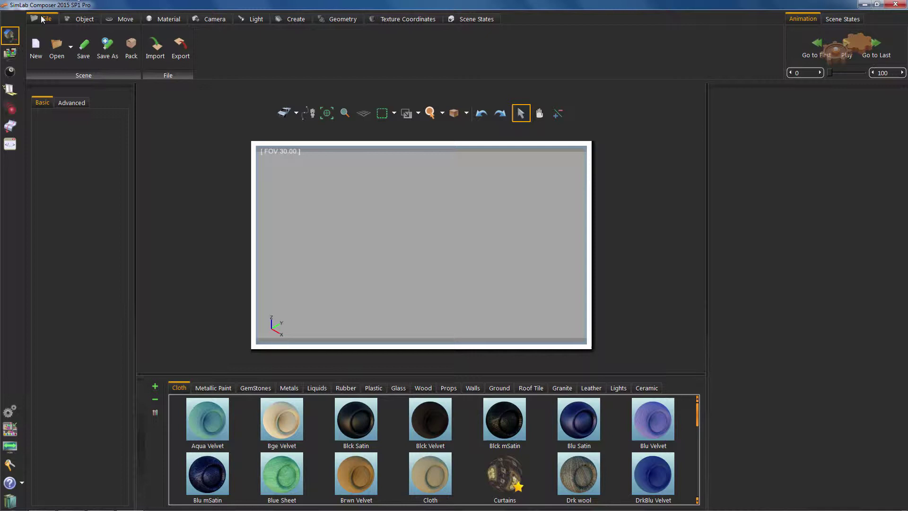
{"action": "left_click", "coordinate": [57, 47]}
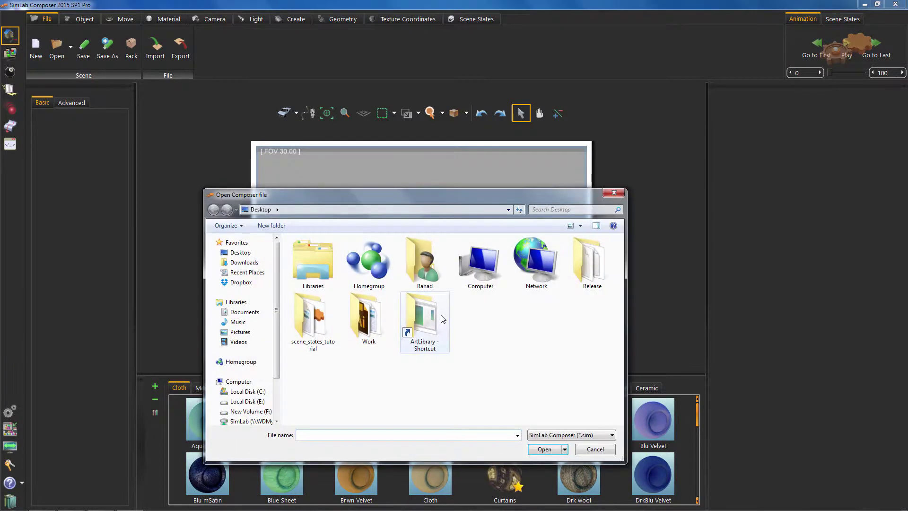
{"action": "double_click", "coordinate": [312, 319]}
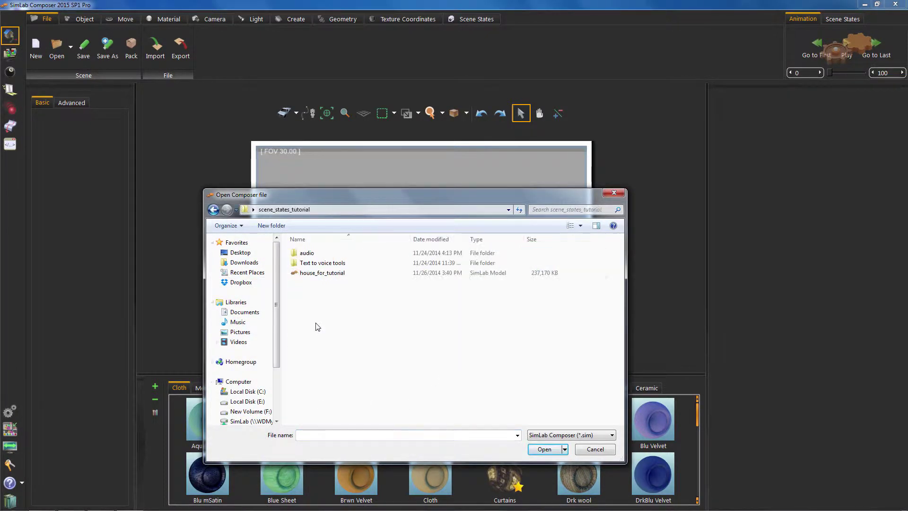
{"action": "double_click", "coordinate": [323, 273]}
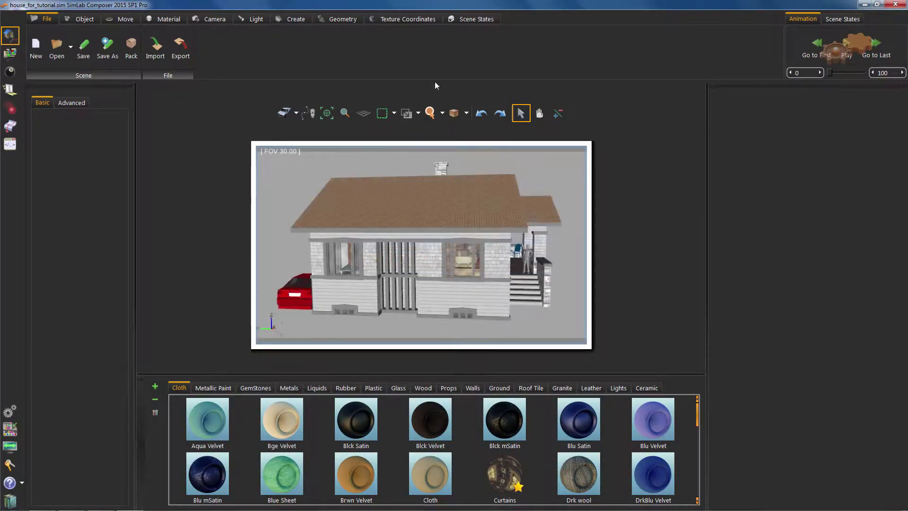
Capture the house exterior and porch views as scene states Scene1 and Scene2
{"action": "left_click", "coordinate": [452, 18]}
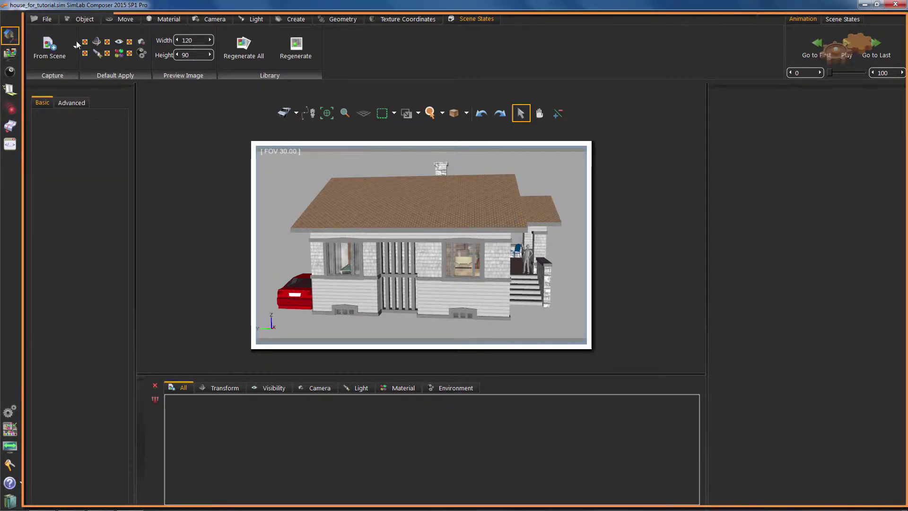
{"action": "left_click", "coordinate": [55, 47]}
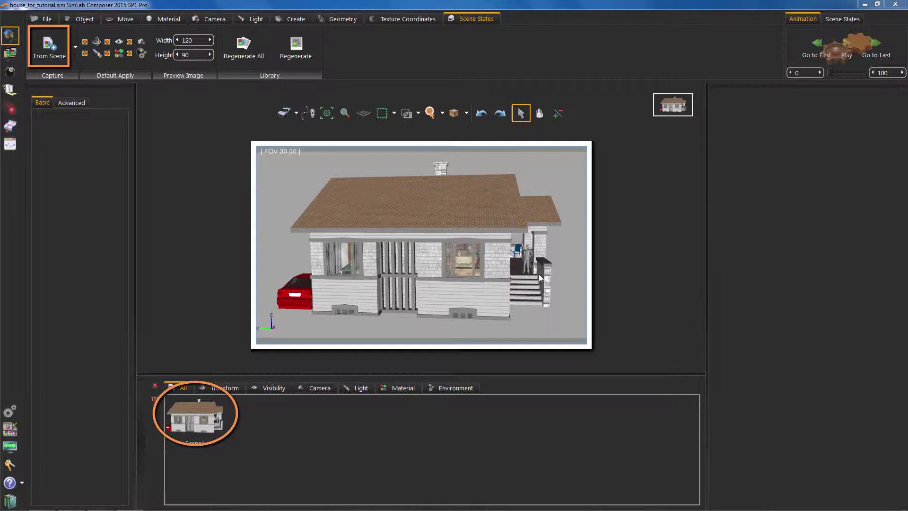
{"action": "scroll", "coordinate": [538, 276], "scroll_direction": "up", "scroll_amount": 10}
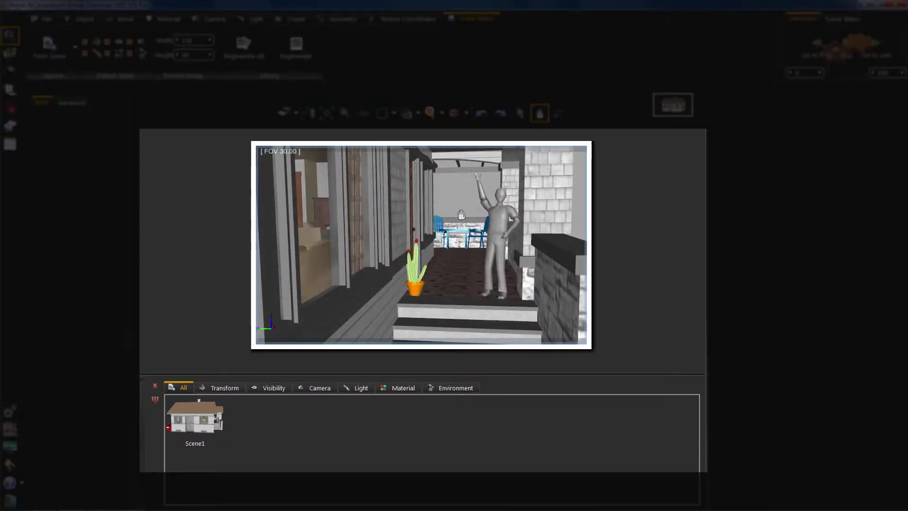
{"action": "left_click", "coordinate": [50, 47]}
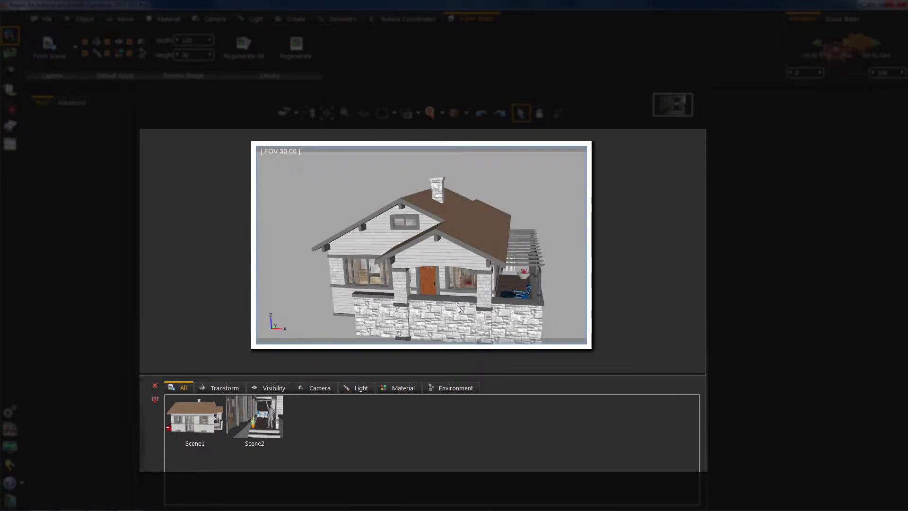
Pan through the interior, capturing Scene3 to Scene6 with Ctrl+D and framing the bedroom view
{"action": "left_click", "coordinate": [540, 112]}
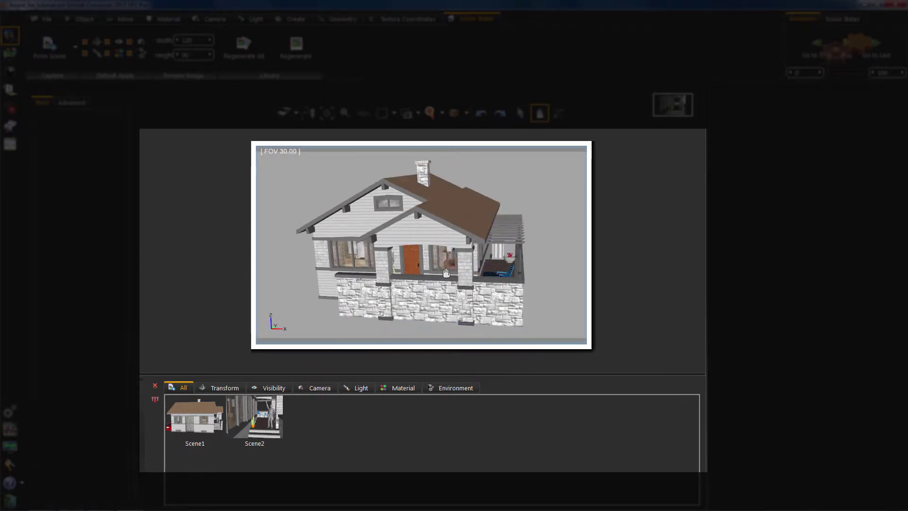
{"action": "key", "text": "ctrl+d"}
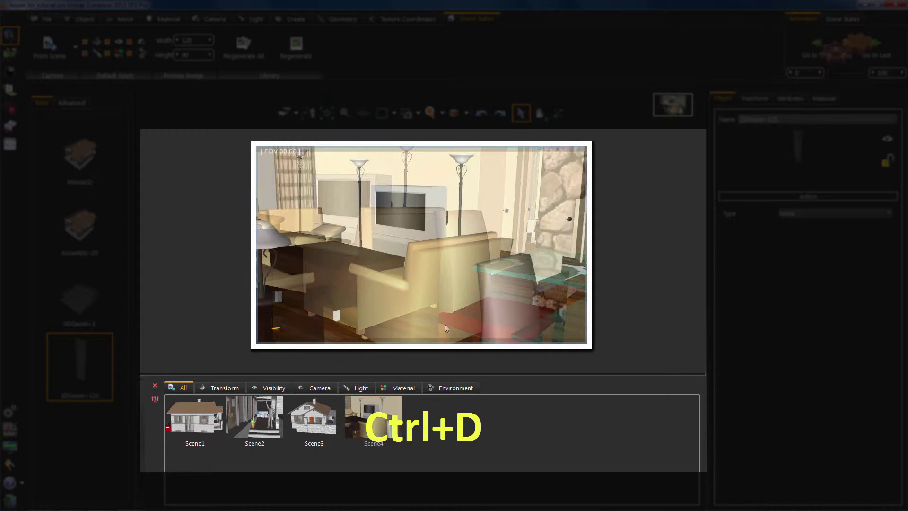
{"action": "key", "text": "ctrl+d"}
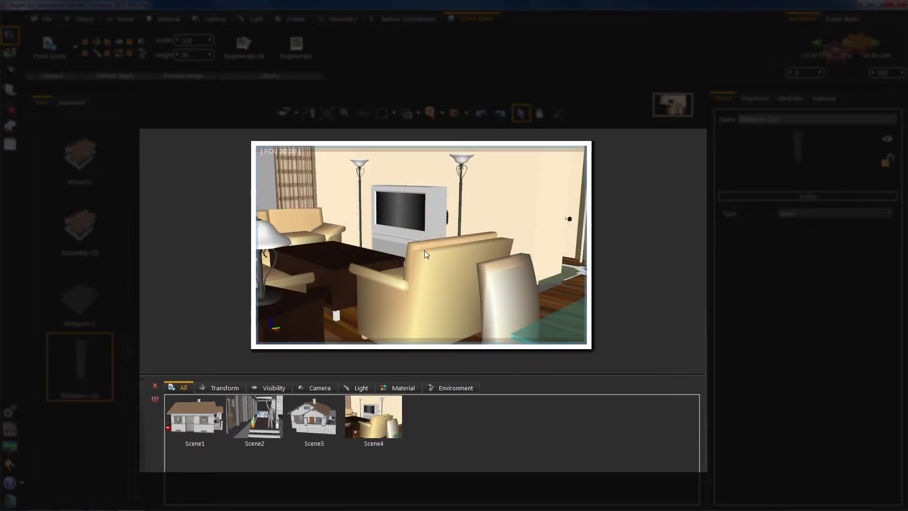
{"action": "key", "text": "ctrl+d"}
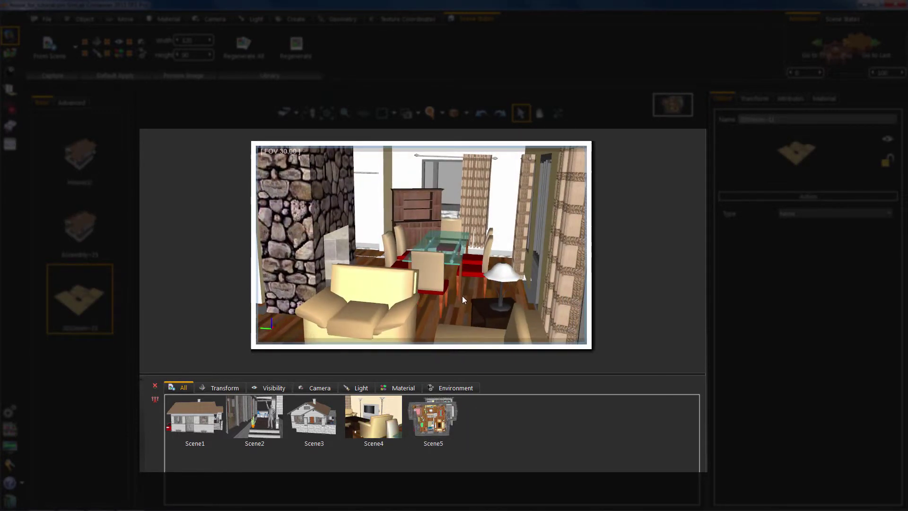
{"action": "key", "text": "ctrl+d"}
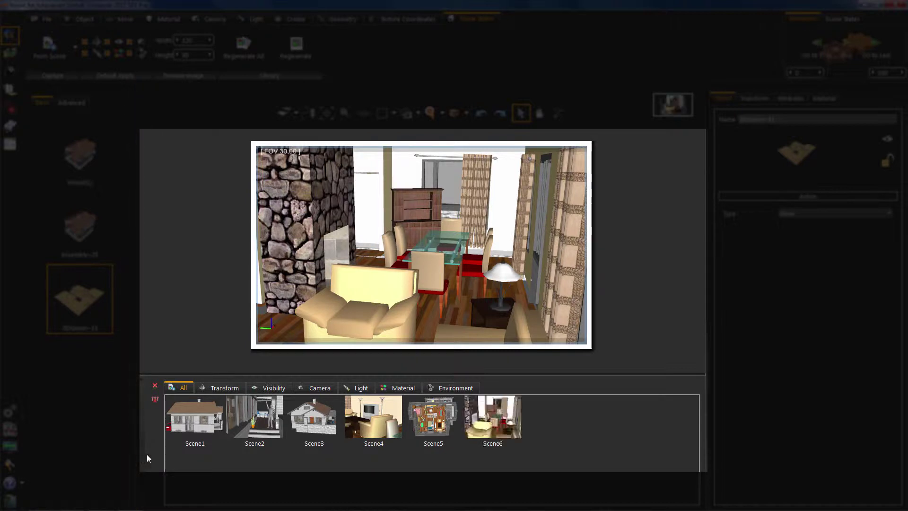
{"action": "left_click", "coordinate": [539, 113]}
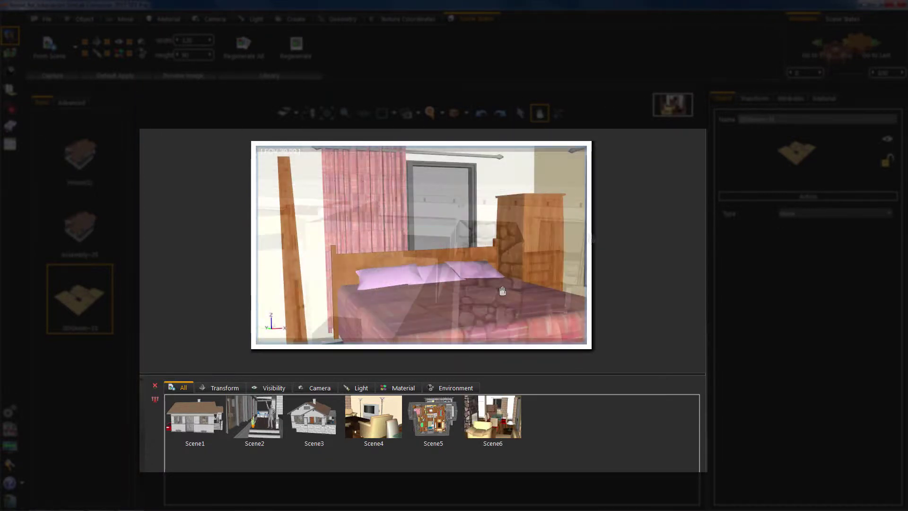
{"action": "left_click_drag", "start_coordinate": [501, 291], "coordinate": [445, 294]}
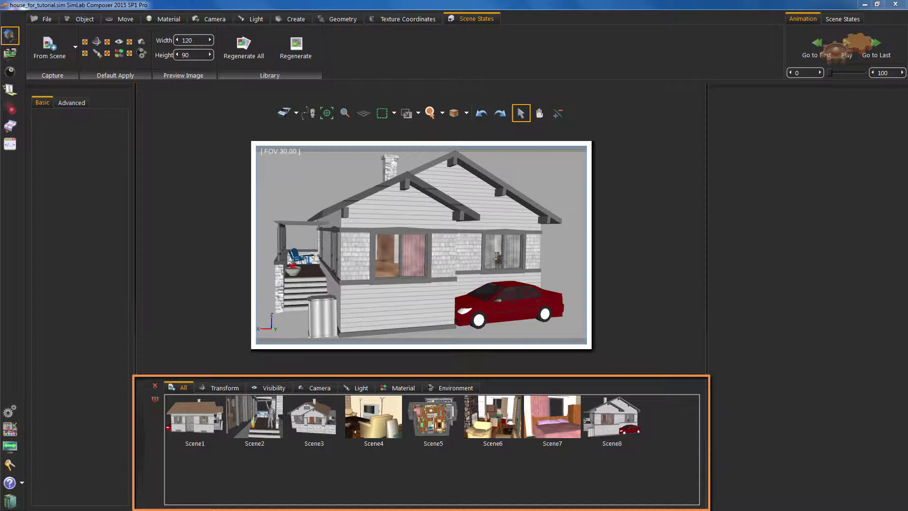
Open the Android/iPad export Settings and review its 3D, Animation and Advanced tabs
{"action": "left_click", "coordinate": [10, 53]}
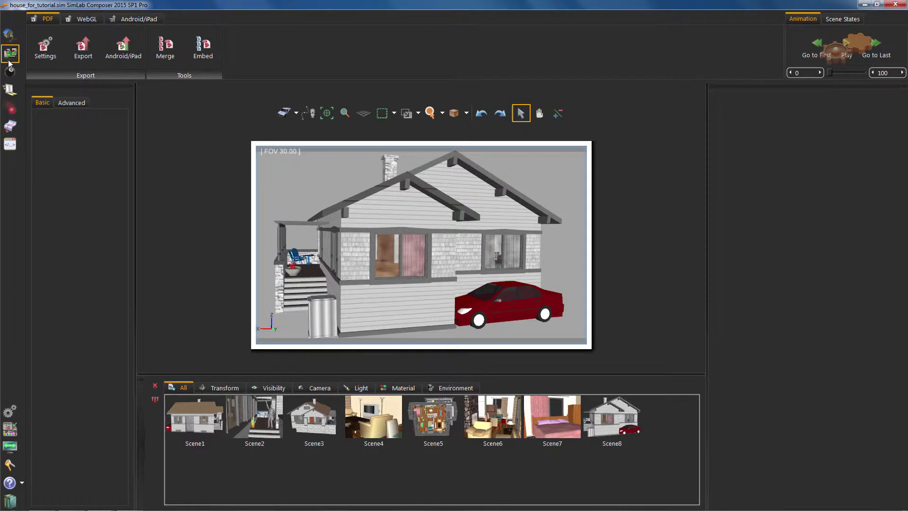
{"action": "left_click", "coordinate": [132, 20]}
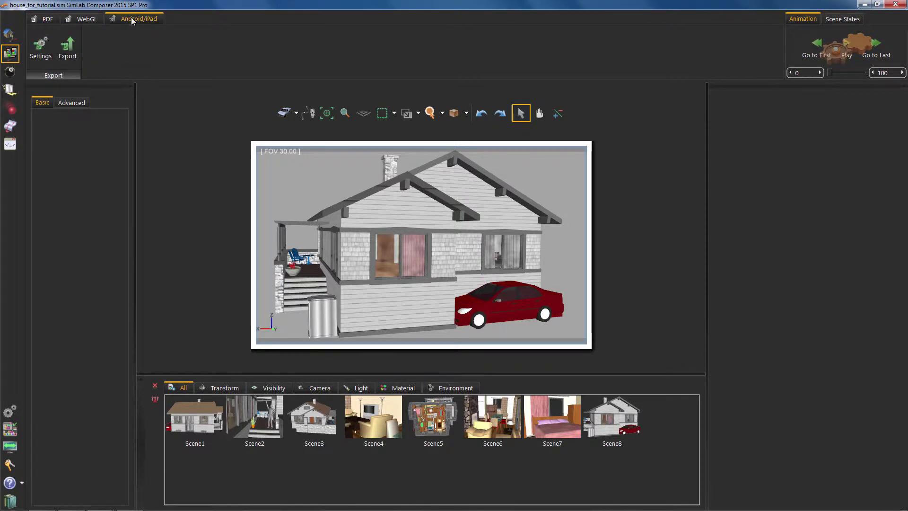
{"action": "left_click", "coordinate": [45, 57]}
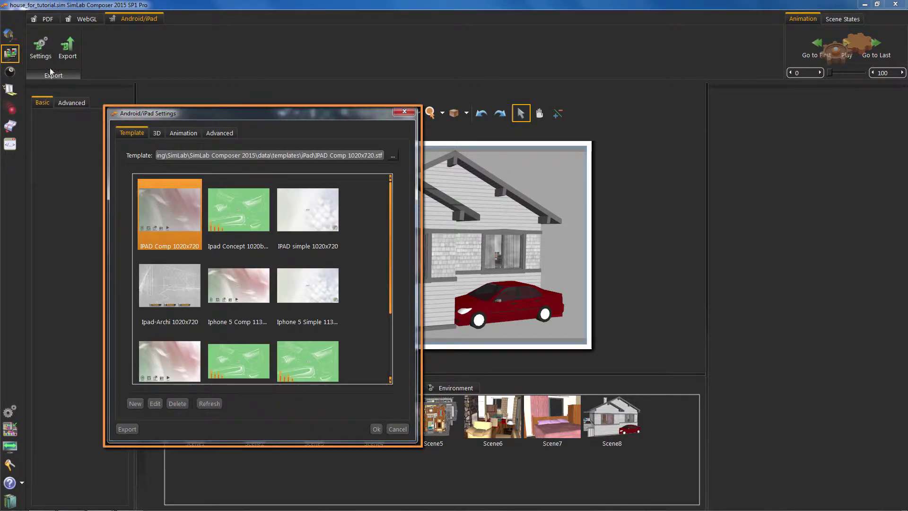
{"action": "left_click", "coordinate": [156, 134]}
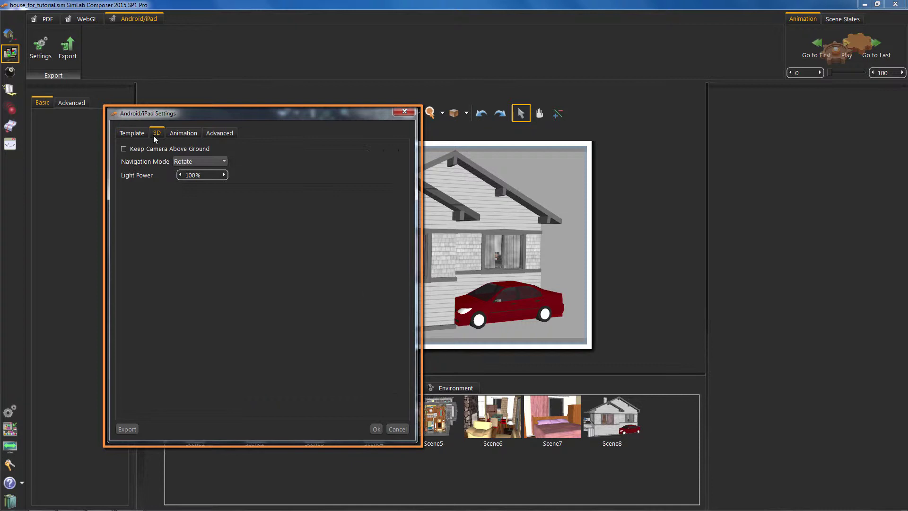
{"action": "left_click", "coordinate": [183, 133]}
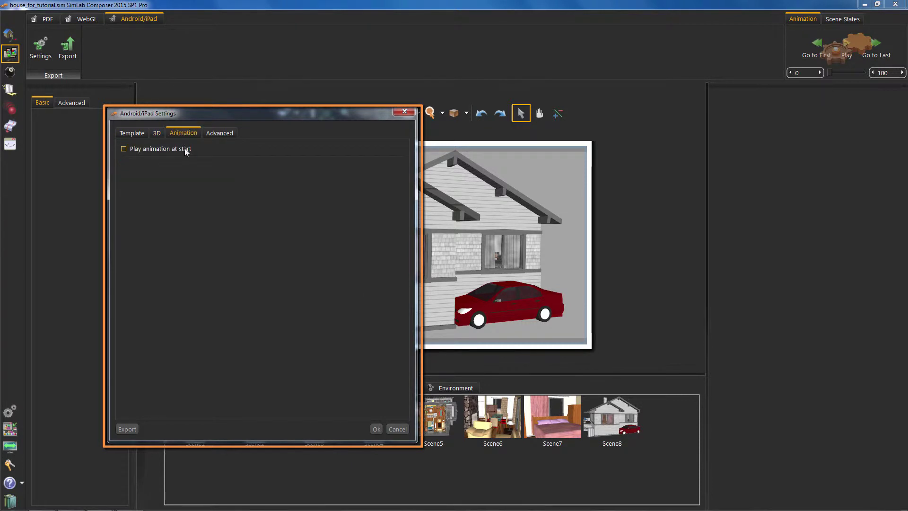
{"action": "left_click", "coordinate": [211, 135]}
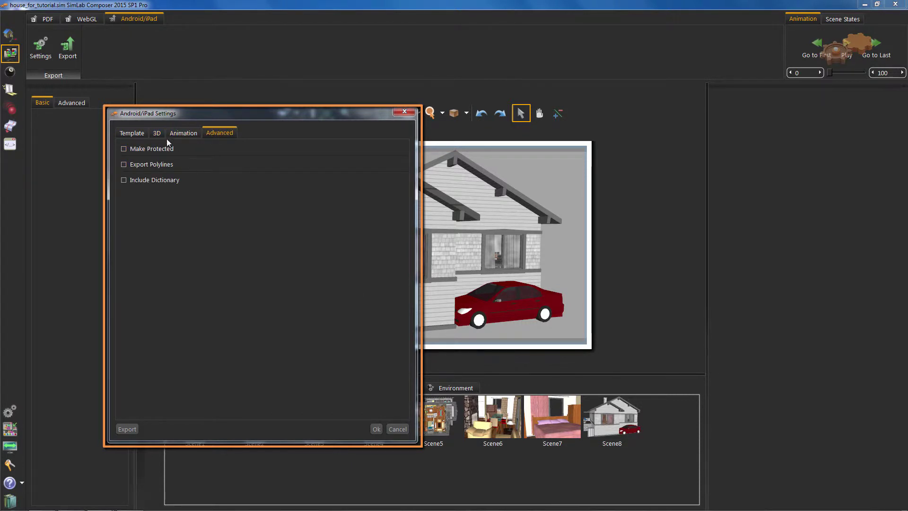
Start a new template and set its page size to 1020 by 720 pixels
{"action": "left_click", "coordinate": [132, 134]}
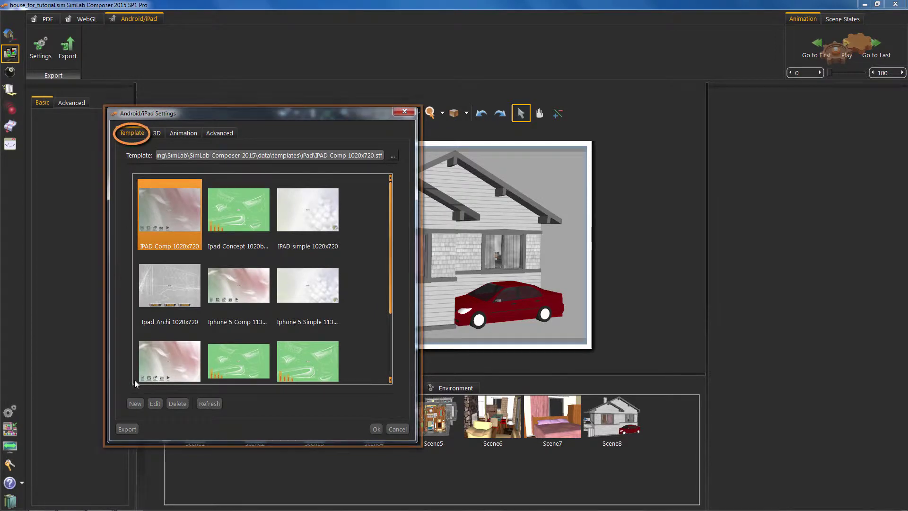
{"action": "left_click", "coordinate": [135, 403]}
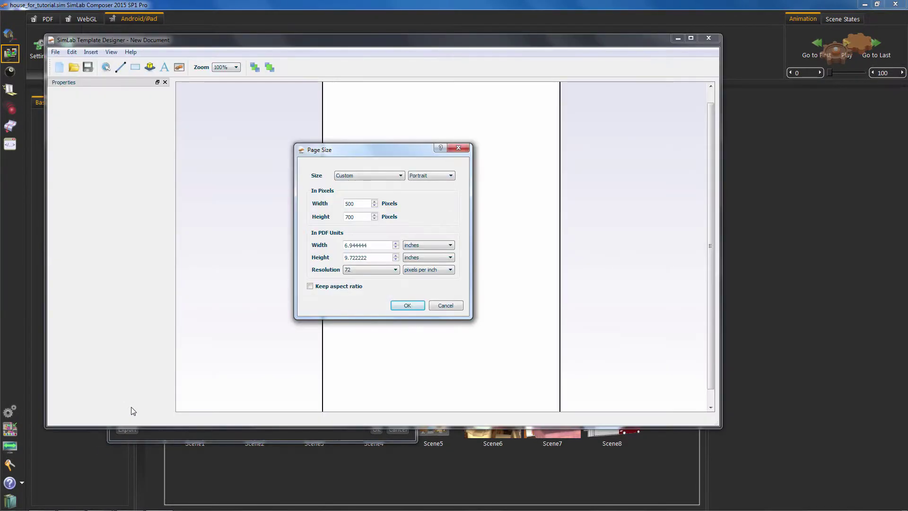
{"action": "double_click", "coordinate": [355, 203]}
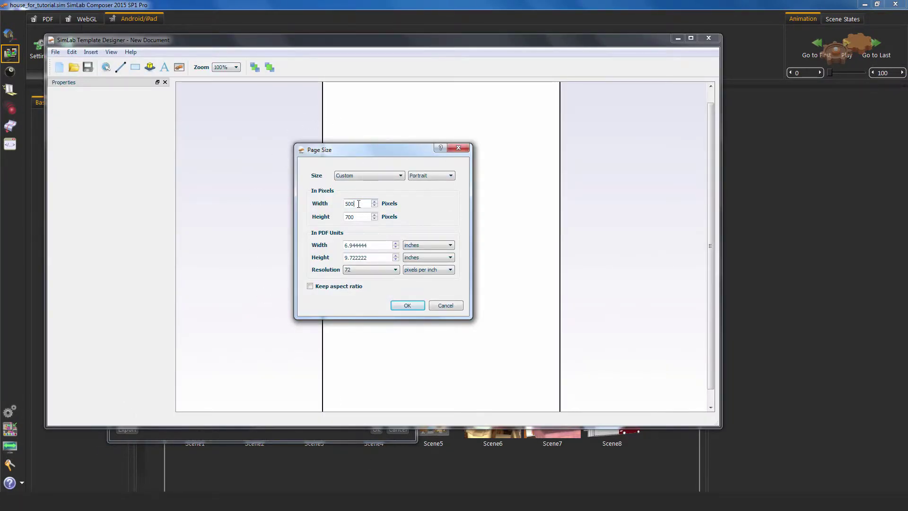
{"action": "type", "text": "1020"}
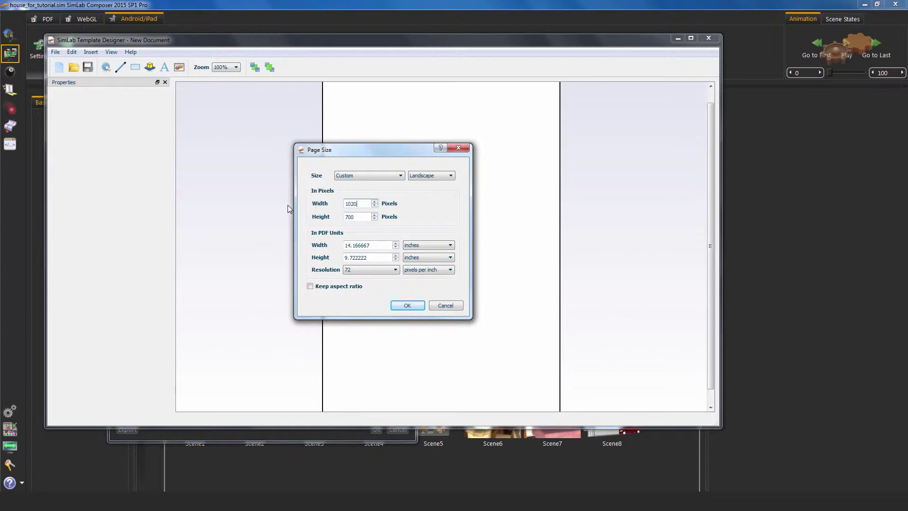
{"action": "key", "text": "Tab"}
{"action": "type", "text": "720"}
{"action": "key", "text": "Return"}
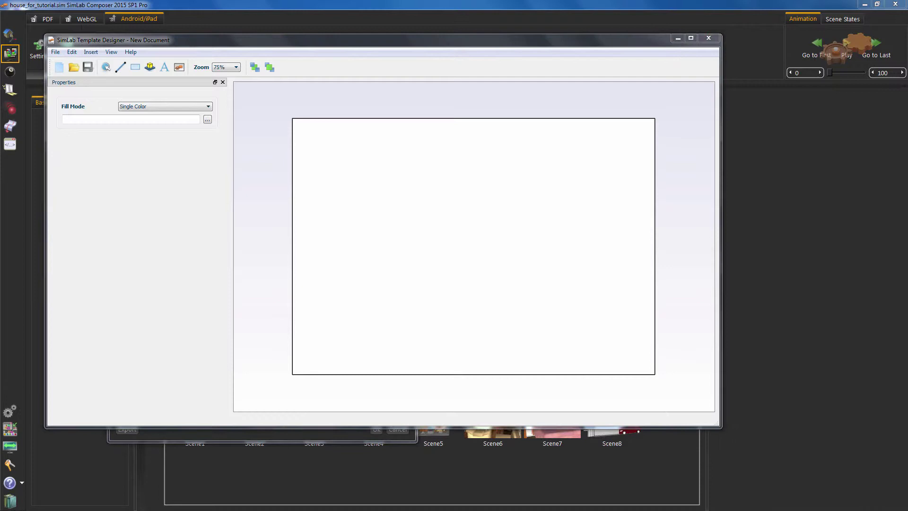
Place a 3D Area on the page at position X 0, Y 0
{"action": "left_click", "coordinate": [151, 67]}
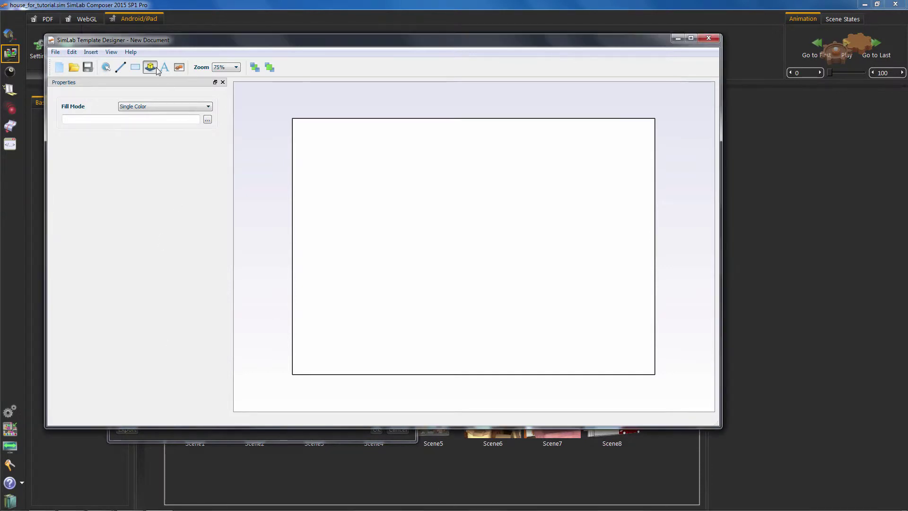
{"action": "left_click", "coordinate": [384, 170]}
{"action": "left_click_drag", "start_coordinate": [400, 192], "coordinate": [308, 143]}
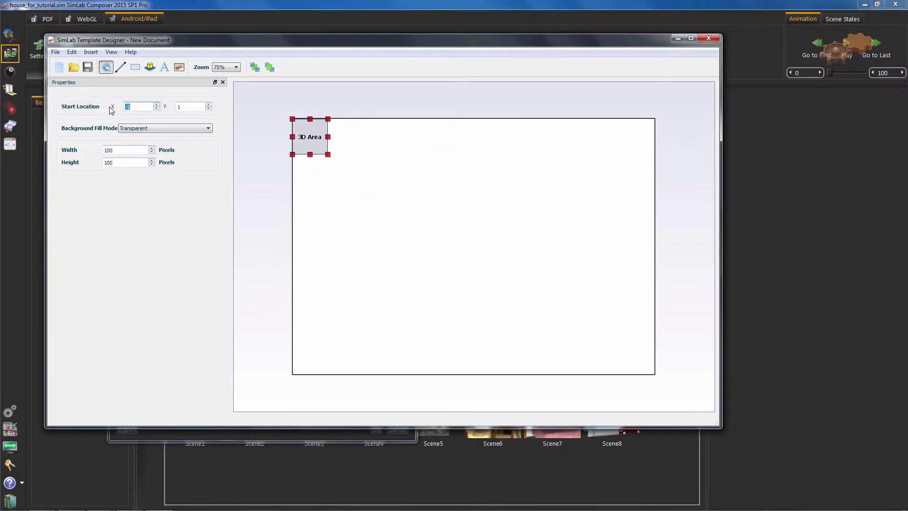
{"action": "type", "text": "0"}
{"action": "key", "text": "Tab"}
{"action": "type", "text": "0"}
Resize the 3D Area to 1020 by 720 pixels
{"action": "double_click", "coordinate": [133, 152]}
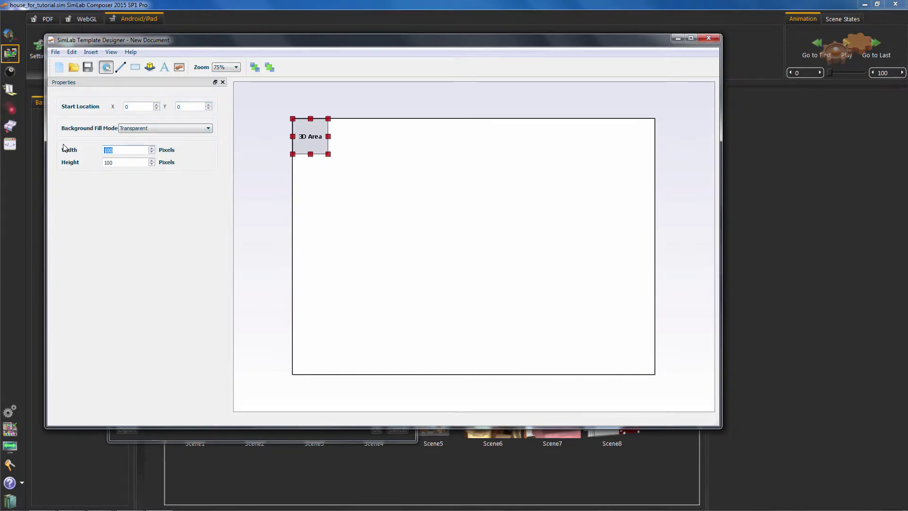
{"action": "type", "text": "1020"}
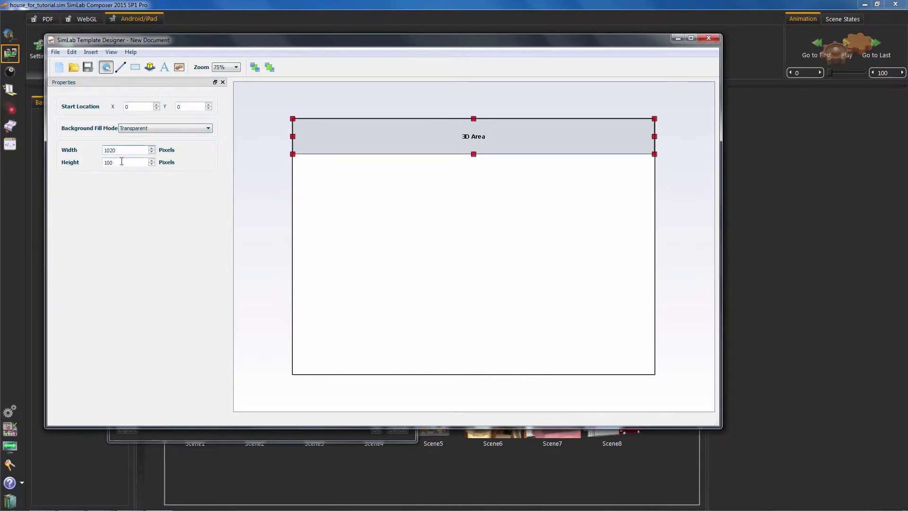
{"action": "key", "text": "Tab"}
{"action": "type", "text": "720"}
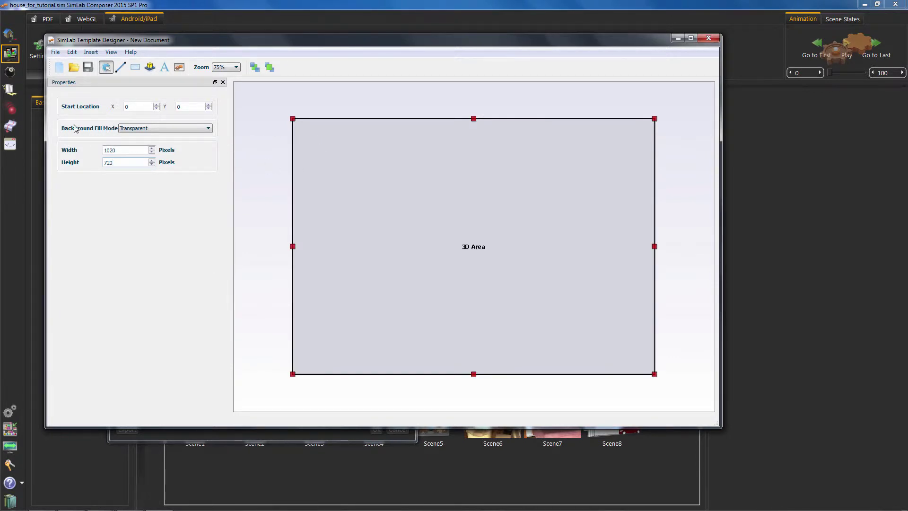
{"action": "left_click", "coordinate": [128, 130]}
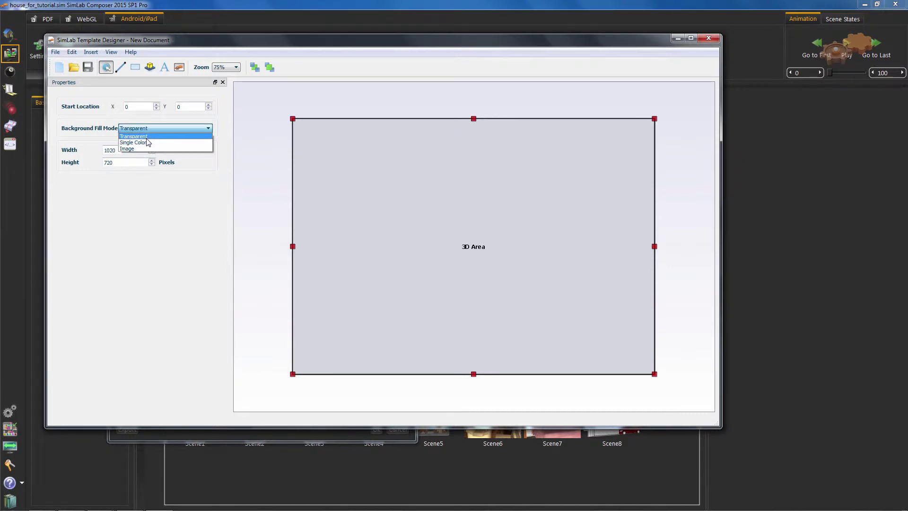
Give the 3D Area a solid red background colour
{"action": "left_click", "coordinate": [147, 137]}
{"action": "left_click", "coordinate": [208, 128]}
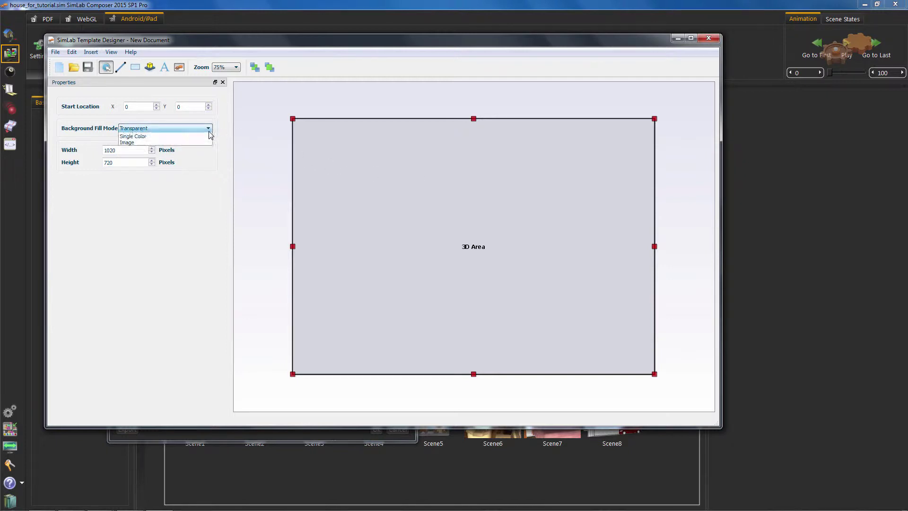
{"action": "left_click", "coordinate": [200, 138]}
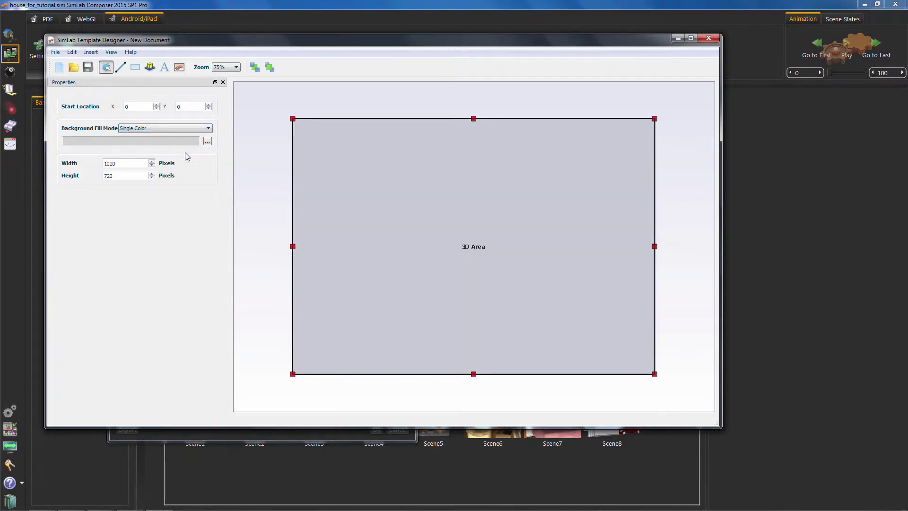
{"action": "left_click", "coordinate": [206, 142]}
{"action": "left_click", "coordinate": [288, 203]}
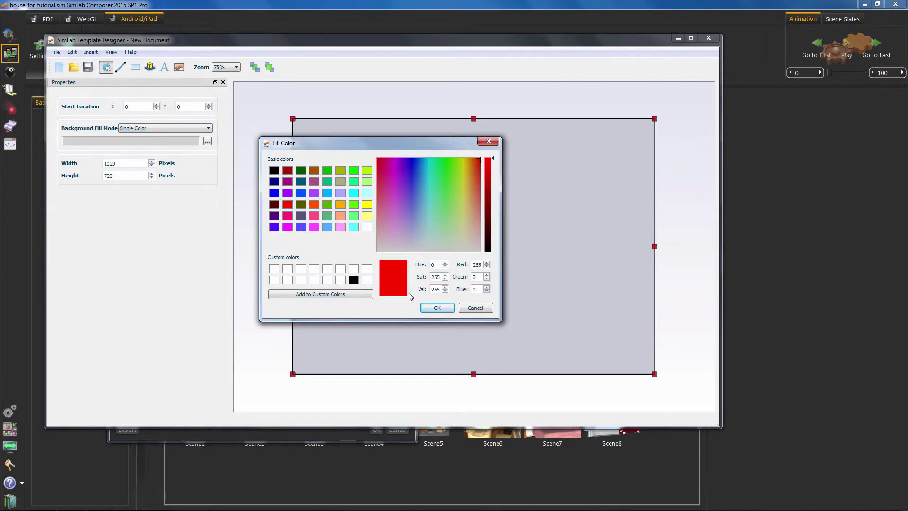
{"action": "left_click", "coordinate": [436, 308]}
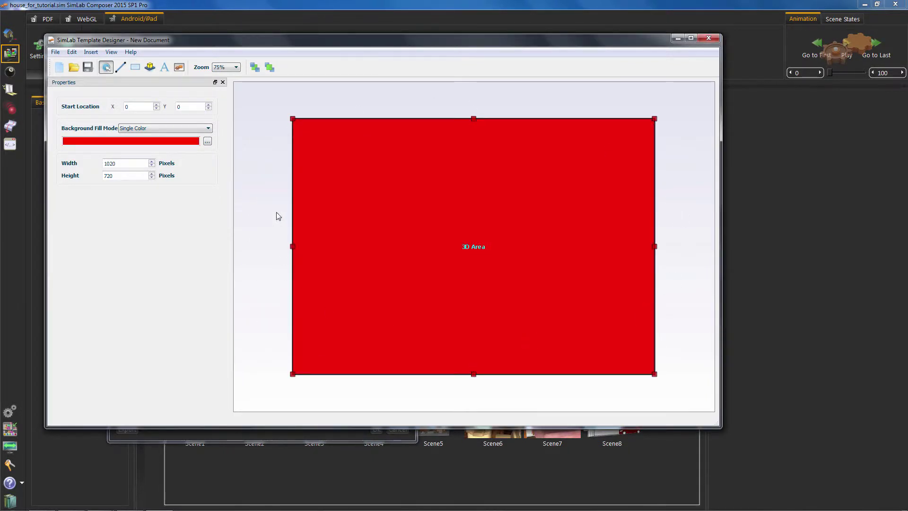
Switch the 3D Area background to the house.jpg image and correct its width to 1020
{"action": "left_click", "coordinate": [212, 130]}
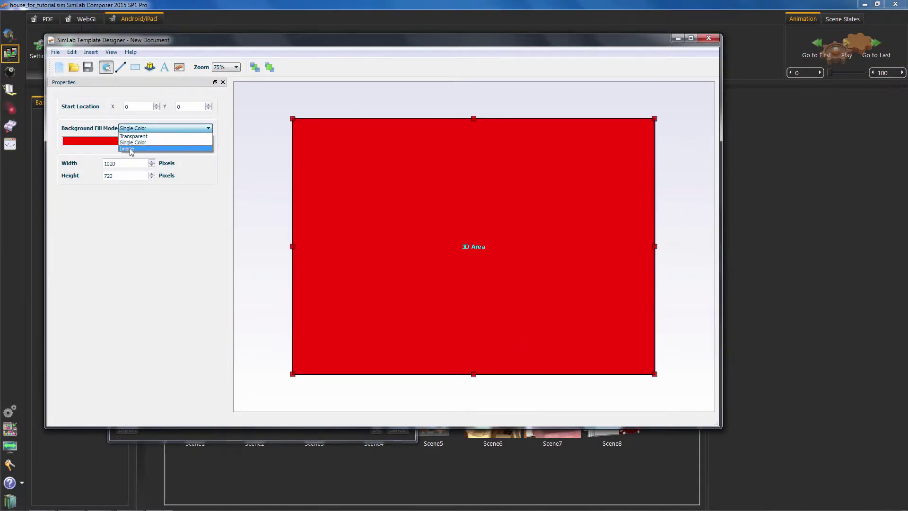
{"action": "left_click", "coordinate": [128, 149]}
{"action": "left_click", "coordinate": [207, 145]}
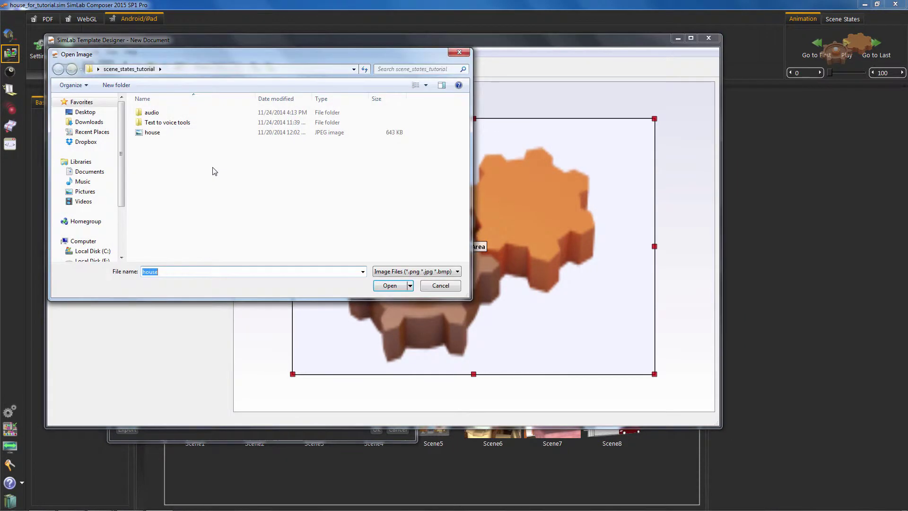
{"action": "left_click", "coordinate": [154, 133]}
{"action": "double_click", "coordinate": [156, 136]}
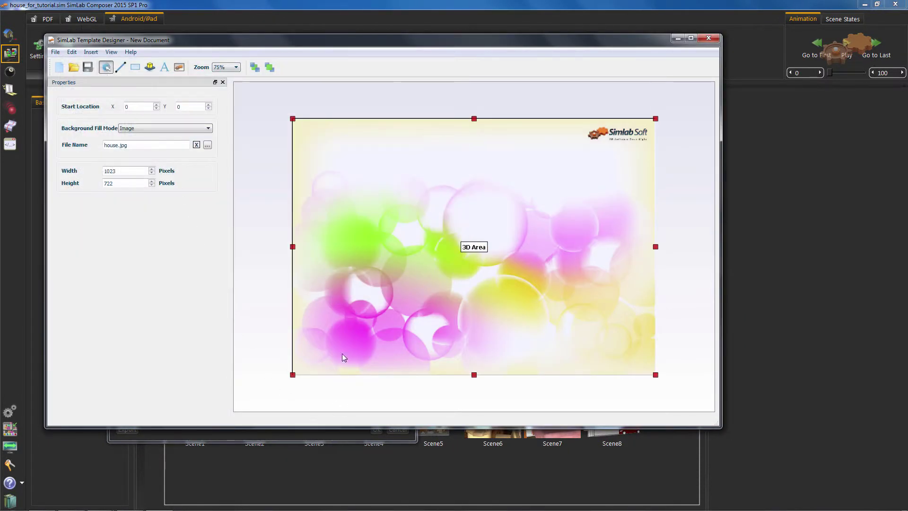
{"action": "left_click", "coordinate": [120, 173]}
{"action": "key", "text": "BackSpace"}
{"action": "type", "text": "02"}
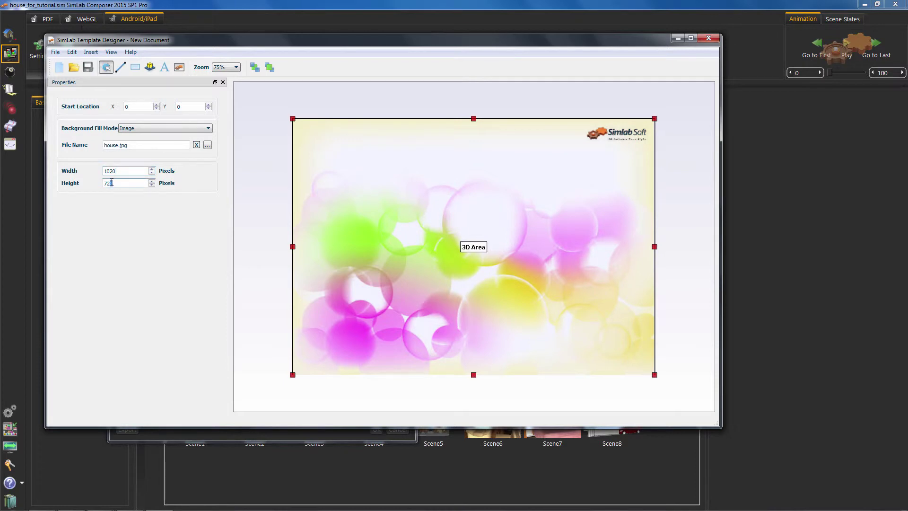
{"action": "type", "text": "0"}
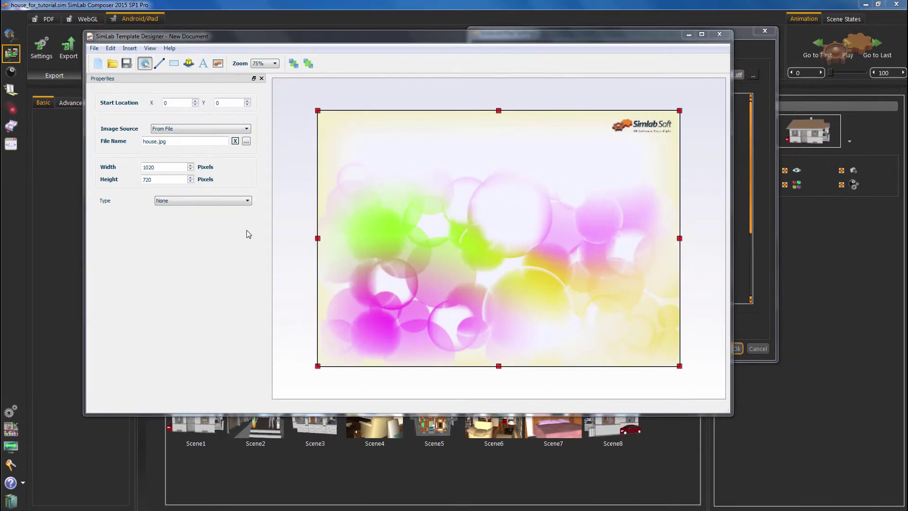
Insert the Scene1 image from the captured folder as a small bottom-left thumbnail
{"action": "left_click", "coordinate": [218, 64]}
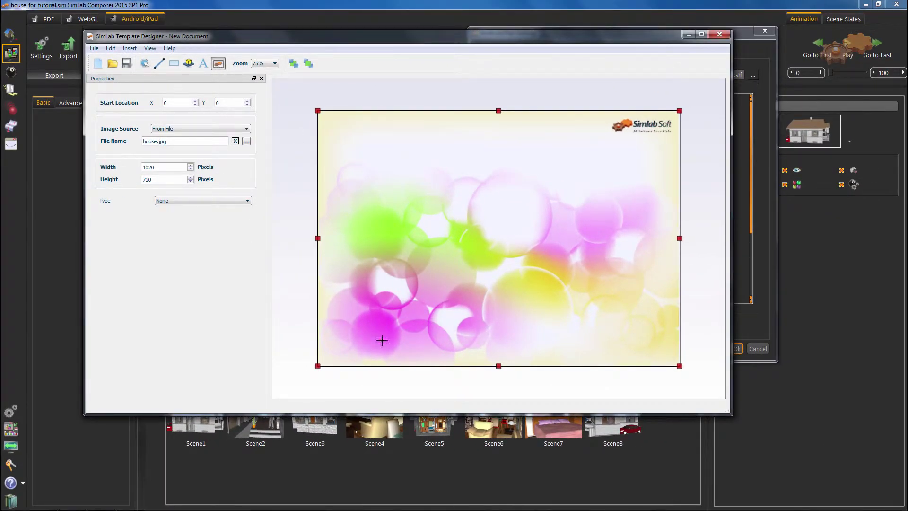
{"action": "left_click", "coordinate": [352, 336]}
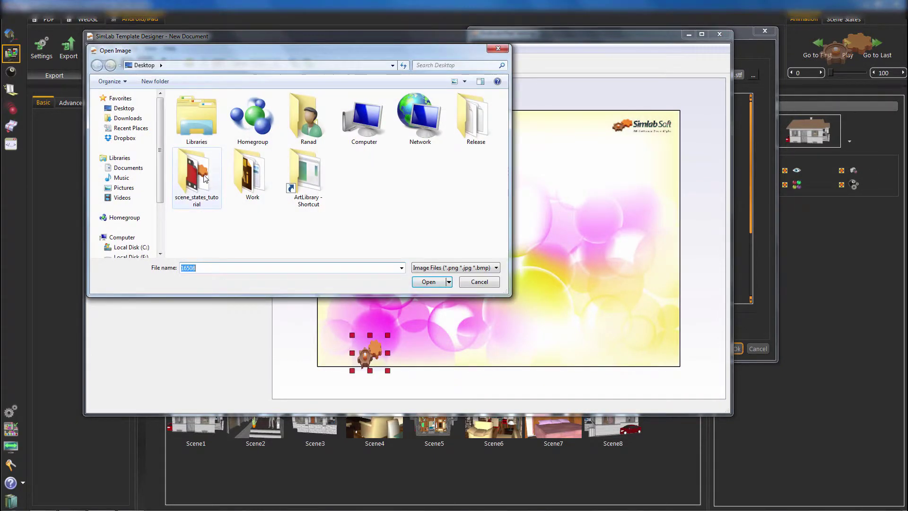
{"action": "double_click", "coordinate": [204, 179]}
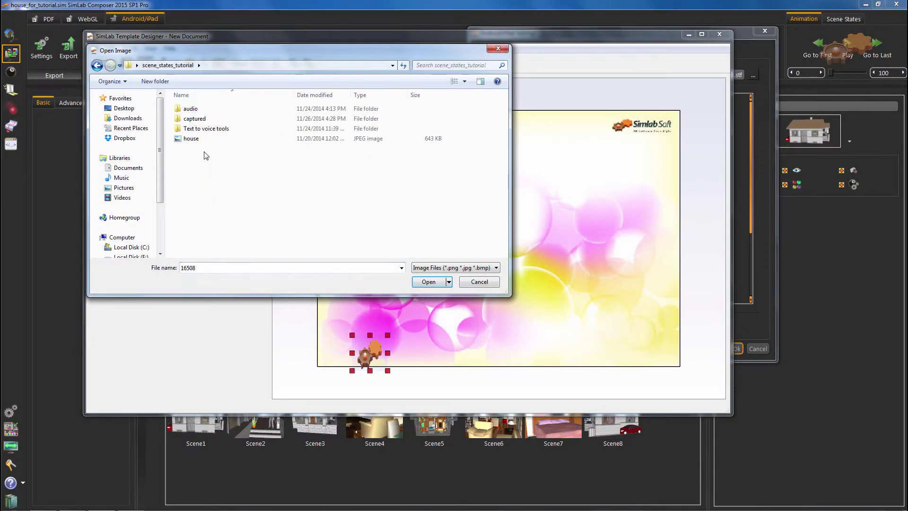
{"action": "double_click", "coordinate": [200, 120]}
{"action": "double_click", "coordinate": [200, 119]}
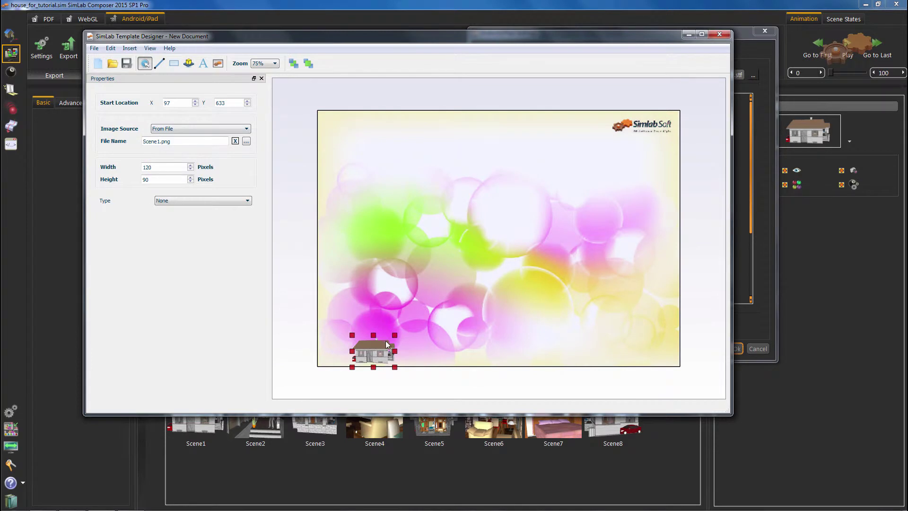
{"action": "left_click_drag", "start_coordinate": [395, 335], "coordinate": [385, 342]}
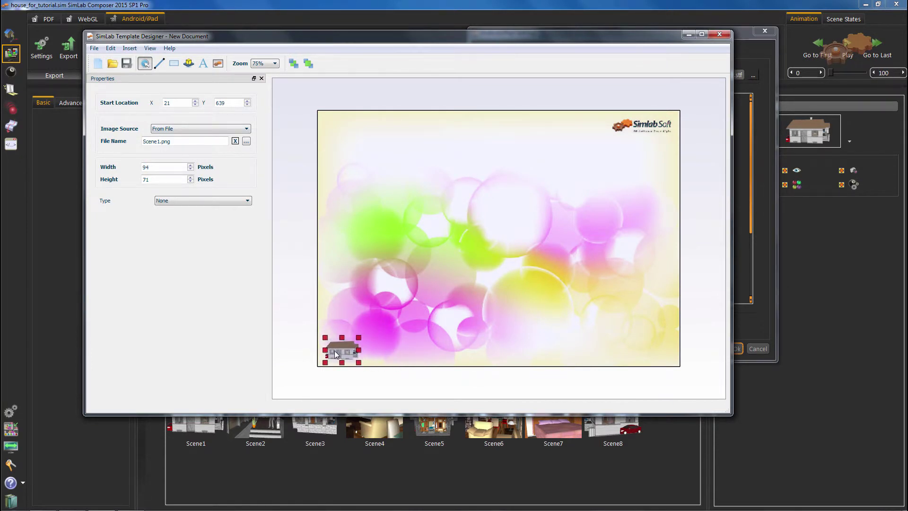
{"action": "left_click_drag", "start_coordinate": [334, 351], "coordinate": [332, 351]}
Insert the Scene3 image and shrink the thumbnails to about 78 by 59
{"action": "left_click", "coordinate": [218, 62]}
{"action": "left_click", "coordinate": [432, 305]}
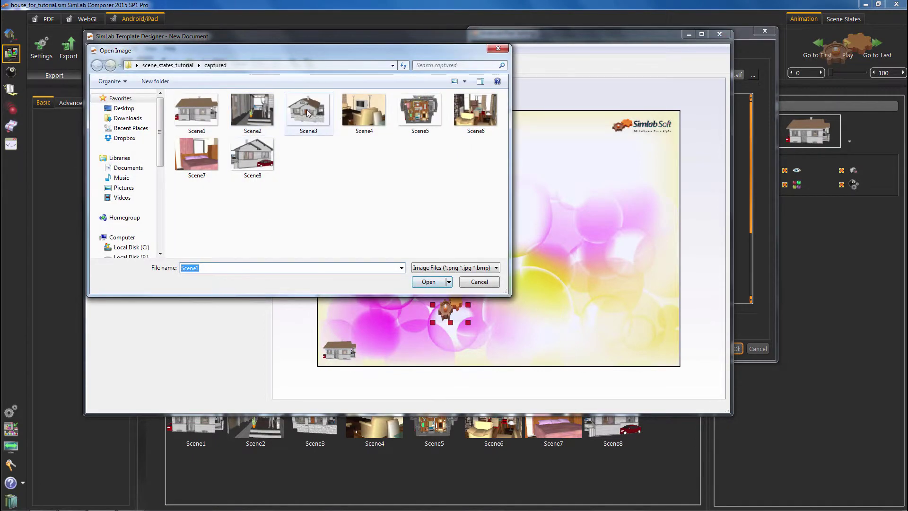
{"action": "double_click", "coordinate": [308, 112]}
{"action": "left_click_drag", "start_coordinate": [475, 287], "coordinate": [464, 294]}
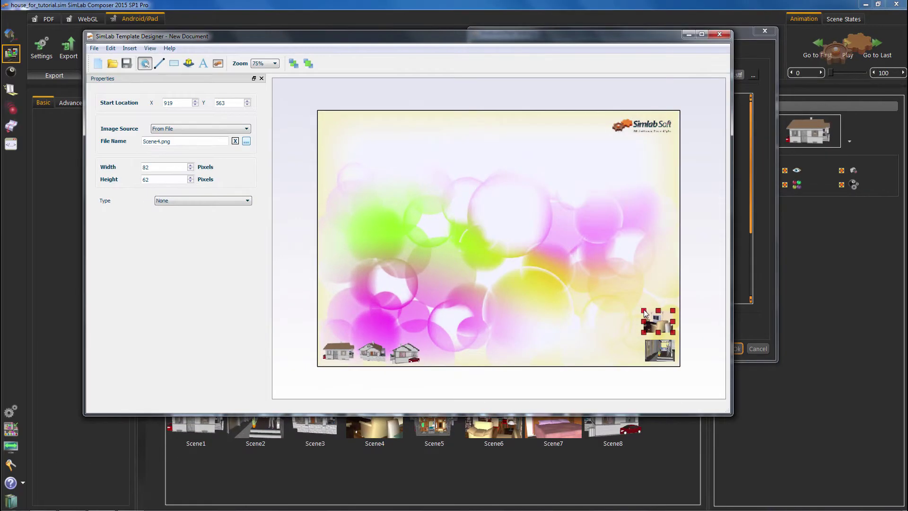
{"action": "left_click_drag", "start_coordinate": [644, 311], "coordinate": [647, 313]}
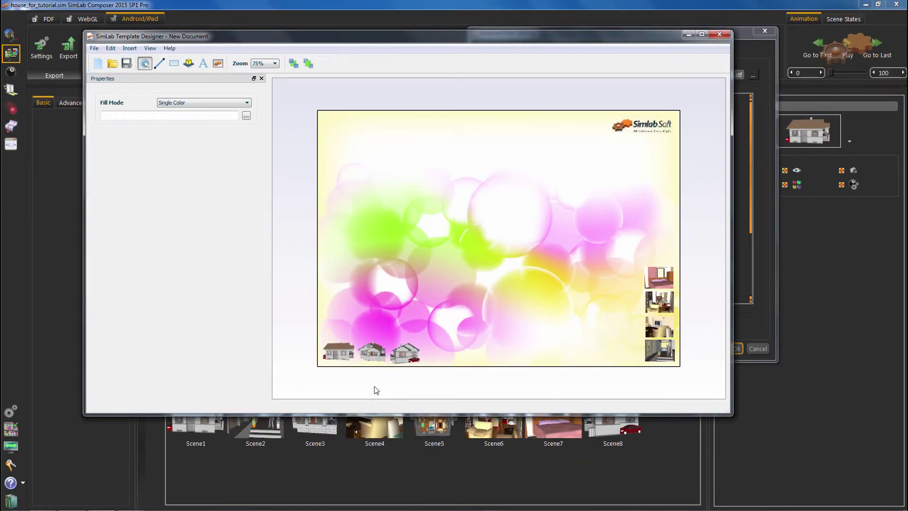
Make the Scene1 thumbnail trigger a scene state named scene1
{"action": "left_click", "coordinate": [333, 353]}
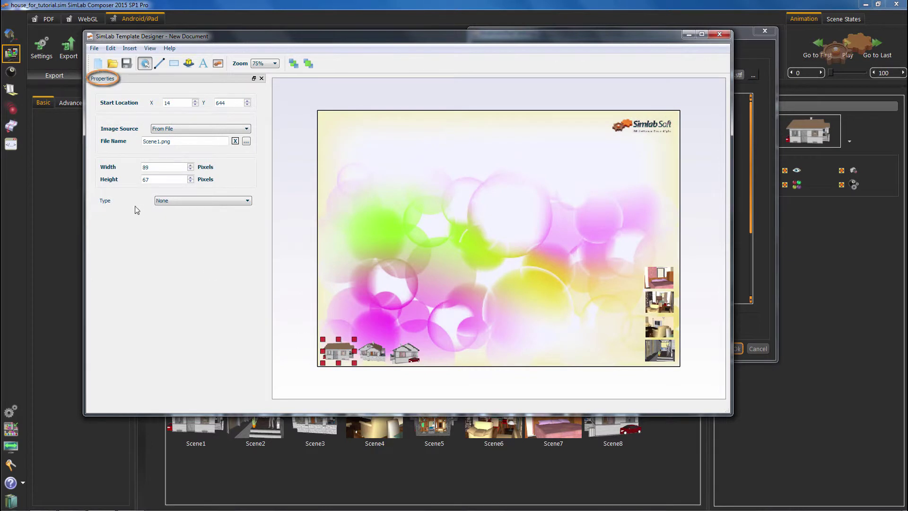
{"action": "left_click", "coordinate": [173, 200]}
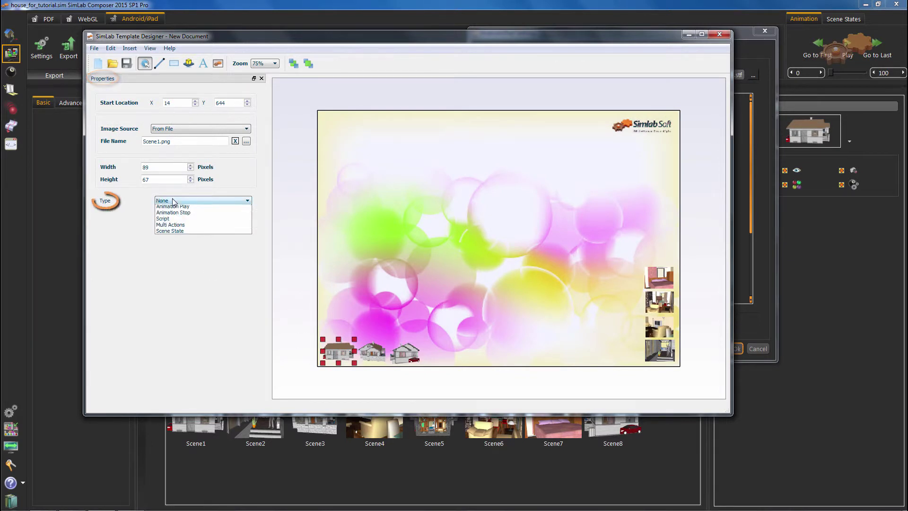
{"action": "left_click", "coordinate": [171, 252]}
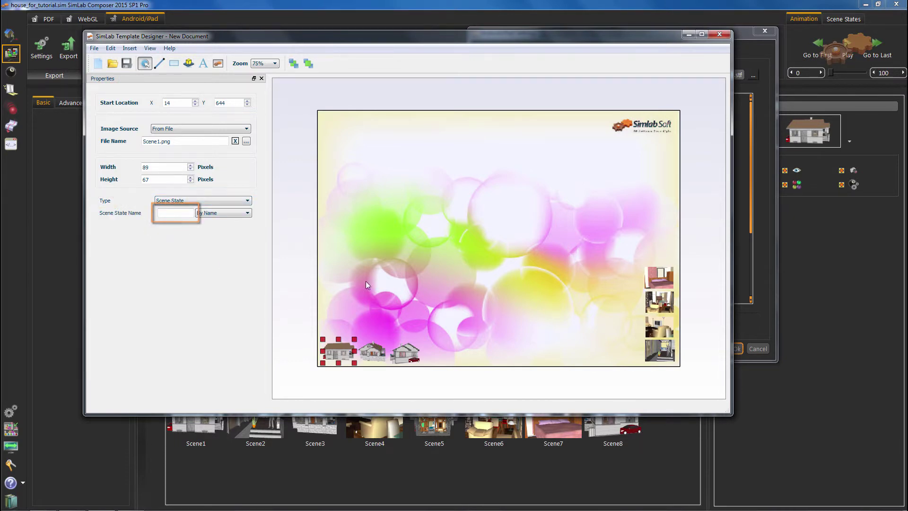
{"action": "left_click", "coordinate": [689, 35]}
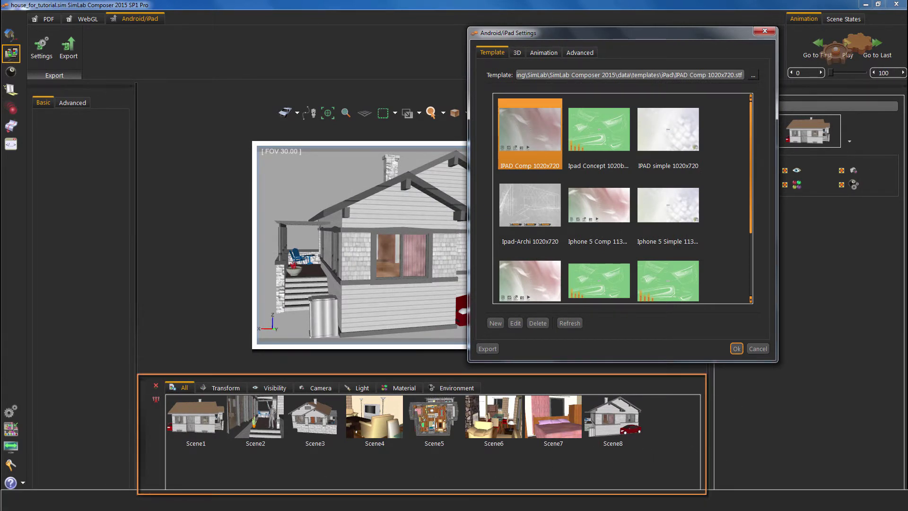
{"action": "left_click", "coordinate": [156, 461]}
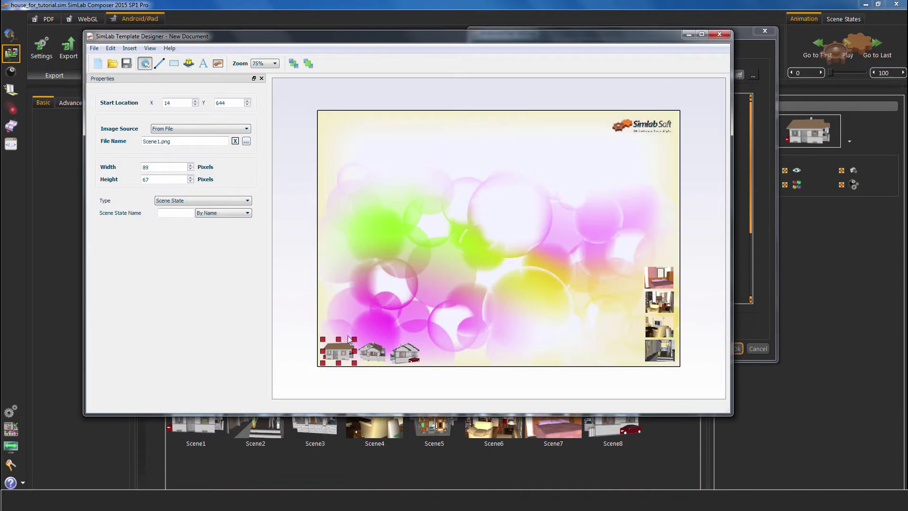
{"action": "left_click", "coordinate": [181, 214]}
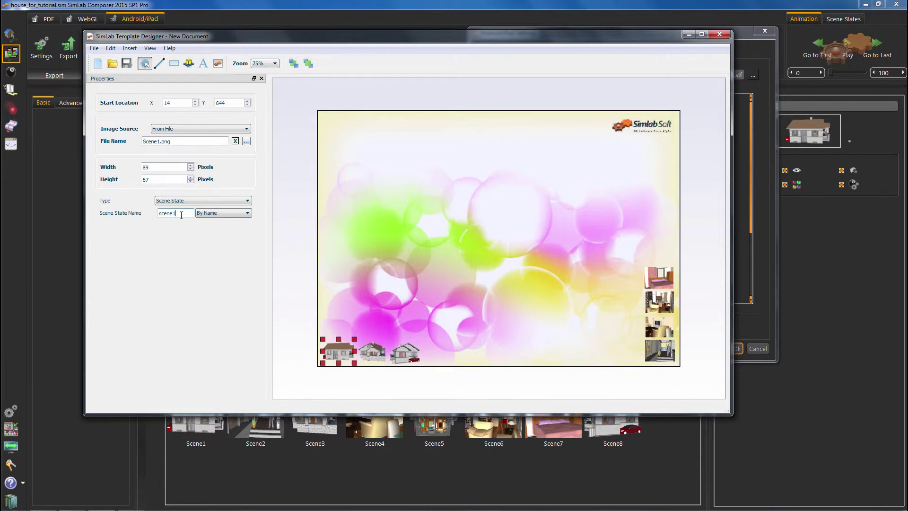
Set the second bottom thumbnail's type to Scene State and fill in its scene name
{"action": "left_click", "coordinate": [372, 357]}
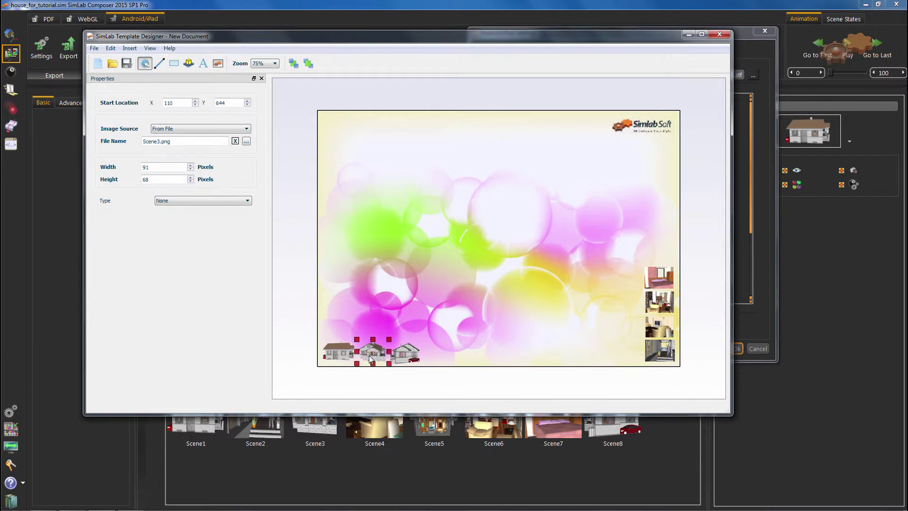
{"action": "left_click", "coordinate": [172, 201]}
{"action": "left_click", "coordinate": [168, 255]}
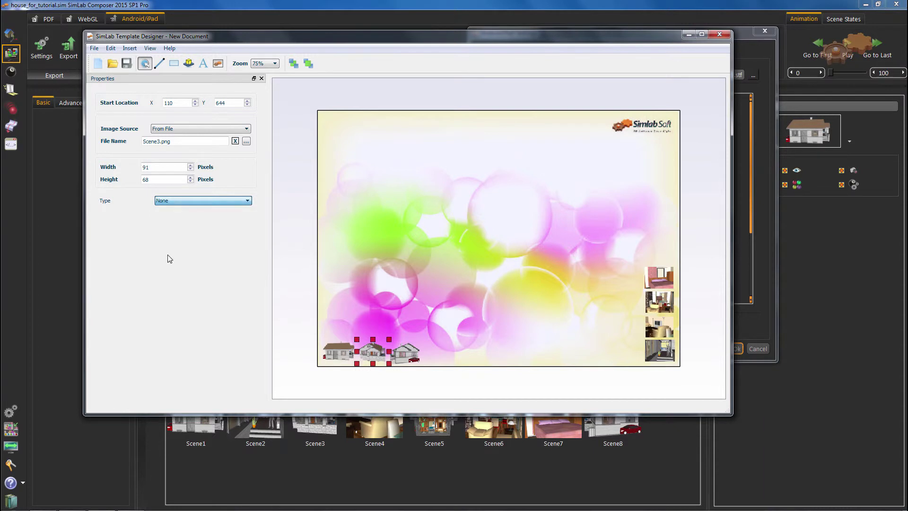
{"action": "left_click", "coordinate": [172, 204]}
{"action": "left_click", "coordinate": [169, 252]}
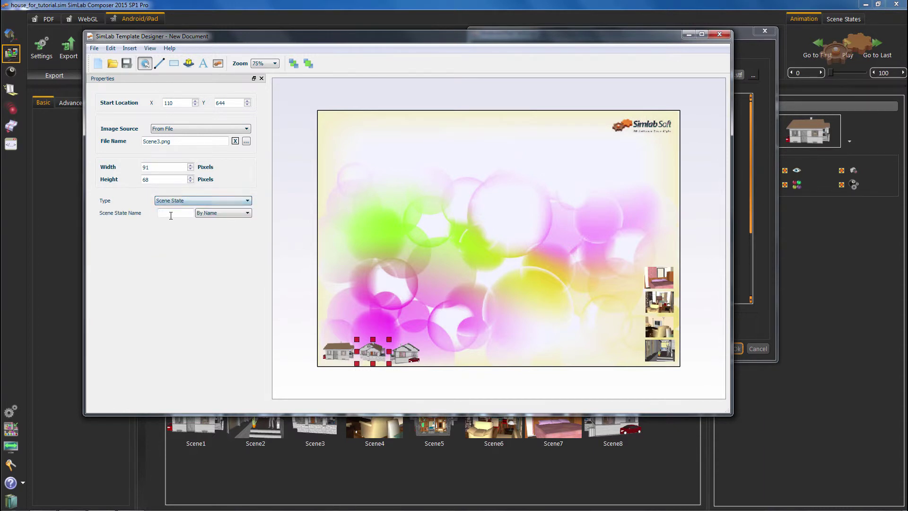
{"action": "left_click", "coordinate": [170, 213]}
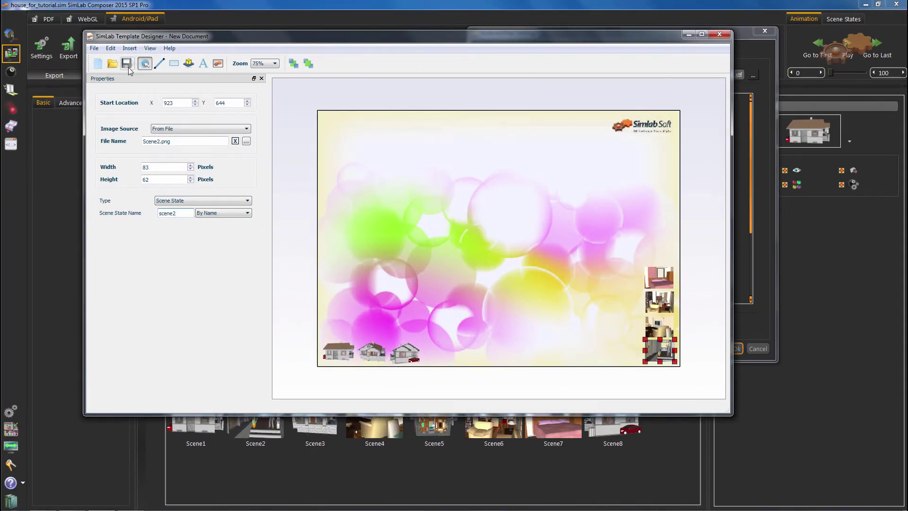
Save the template to the Desktop as house_model.stf
{"action": "left_click", "coordinate": [127, 63]}
{"action": "left_click", "coordinate": [143, 108]}
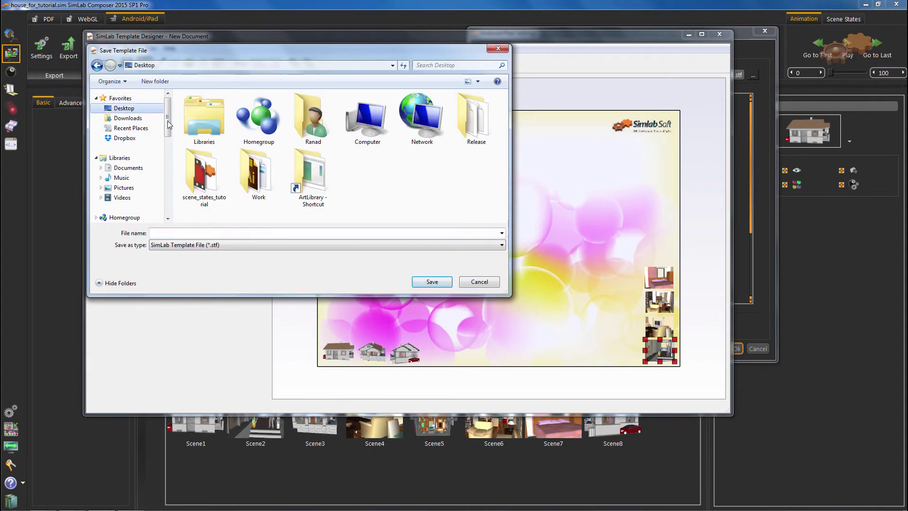
{"action": "left_click", "coordinate": [230, 233]}
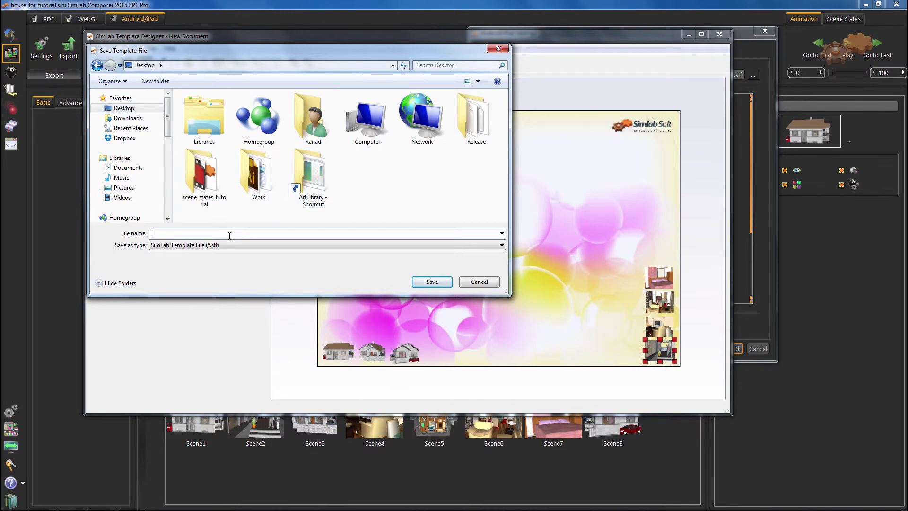
{"action": "type", "text": "house_model"}
{"action": "left_click", "coordinate": [428, 282]}
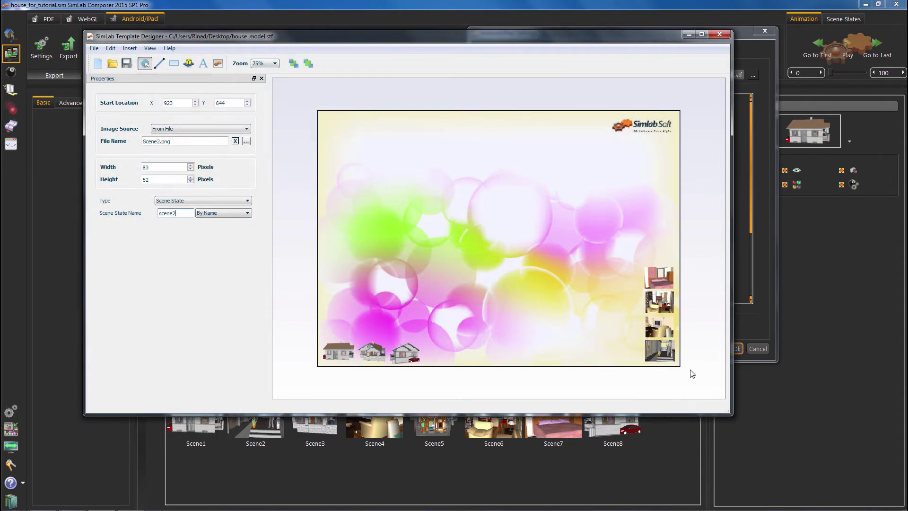
Close the designer, refresh the template list to show house_model, and start the iPad export
{"action": "left_click", "coordinate": [718, 35]}
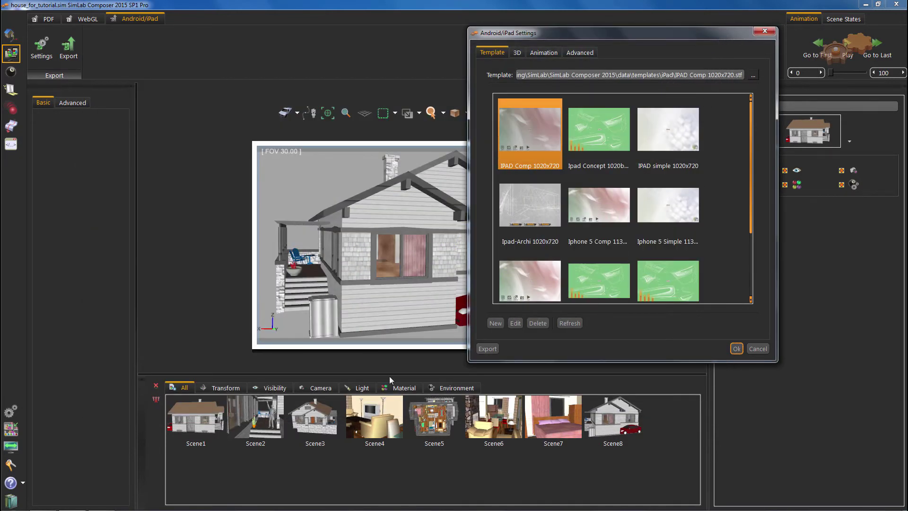
{"action": "scroll", "coordinate": [651, 210], "scroll_direction": "down", "scroll_amount": 3}
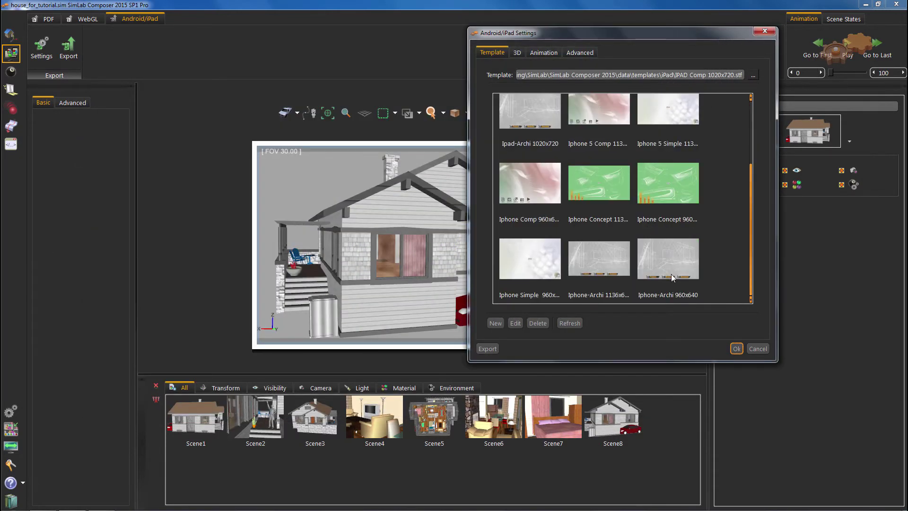
{"action": "left_click", "coordinate": [569, 324]}
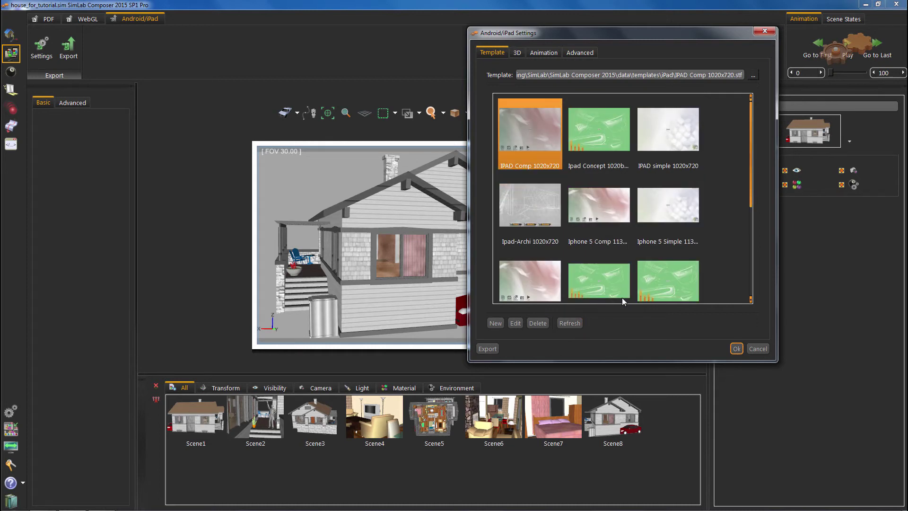
{"action": "scroll", "coordinate": [664, 253], "scroll_direction": "down", "scroll_amount": 5}
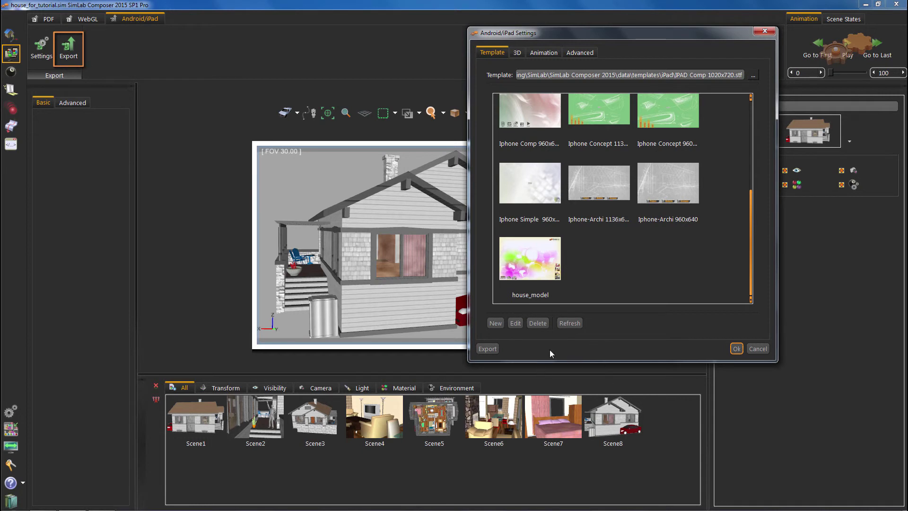
{"action": "left_click", "coordinate": [487, 349]}
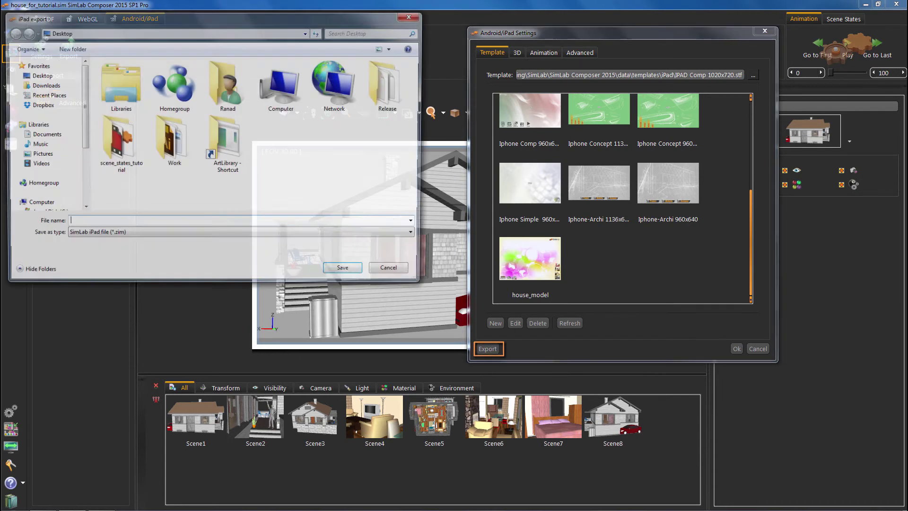
Save the iPad export as house_model on the Desktop
{"action": "left_click", "coordinate": [98, 225]}
{"action": "type", "text": "hou"}
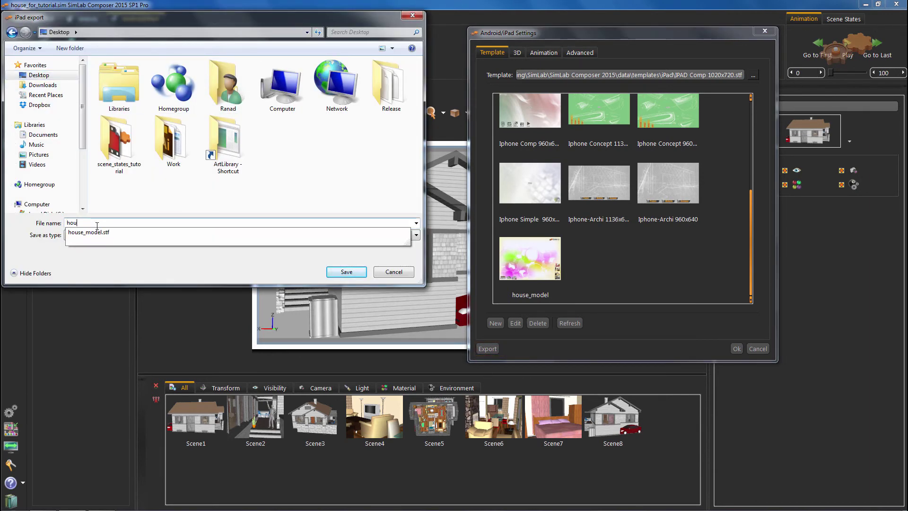
{"action": "type", "text": "se_model"}
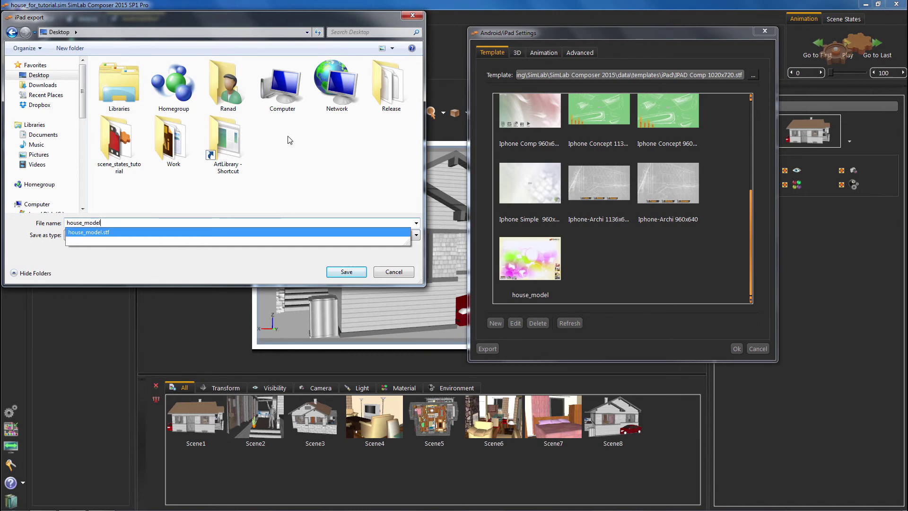
{"action": "left_click", "coordinate": [347, 272]}
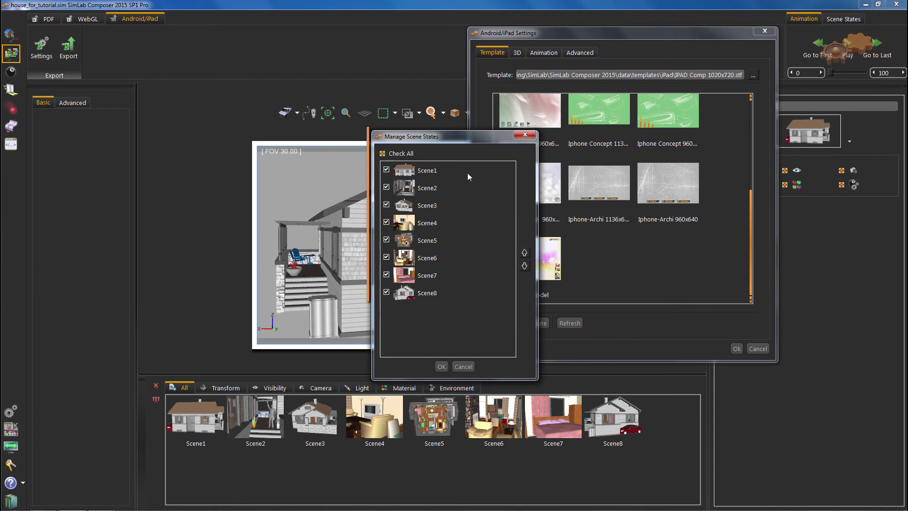
Confirm all eight scene states and export settings, then select house_model on the desktop
{"action": "left_click", "coordinate": [440, 367]}
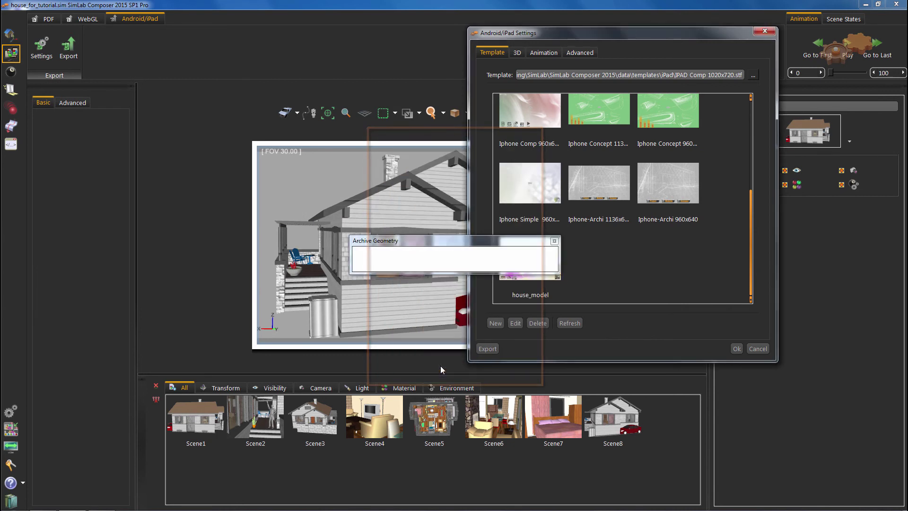
{"action": "left_click", "coordinate": [736, 348]}
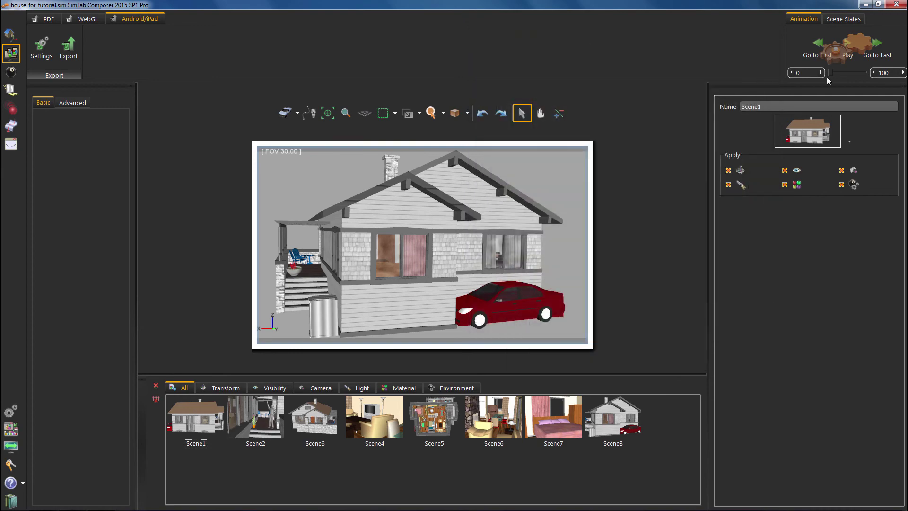
{"action": "left_click", "coordinate": [864, 4]}
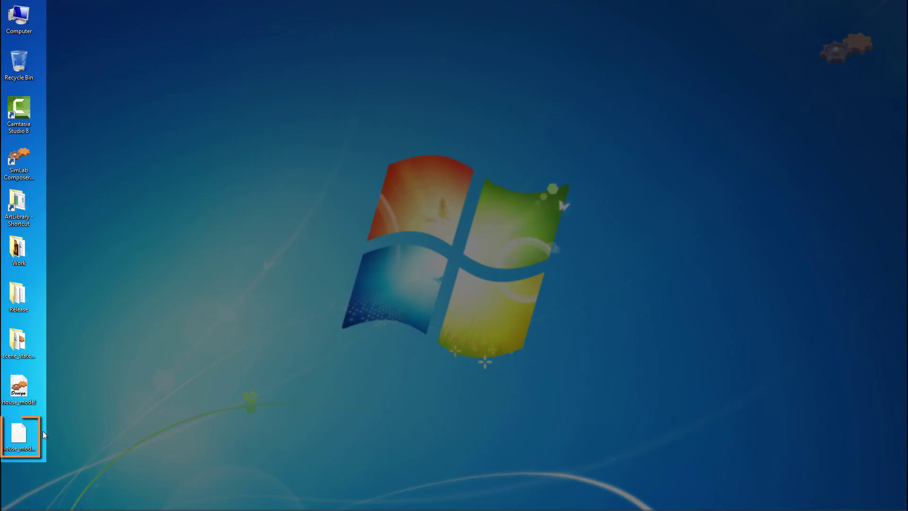
{"action": "left_click", "coordinate": [17, 422]}
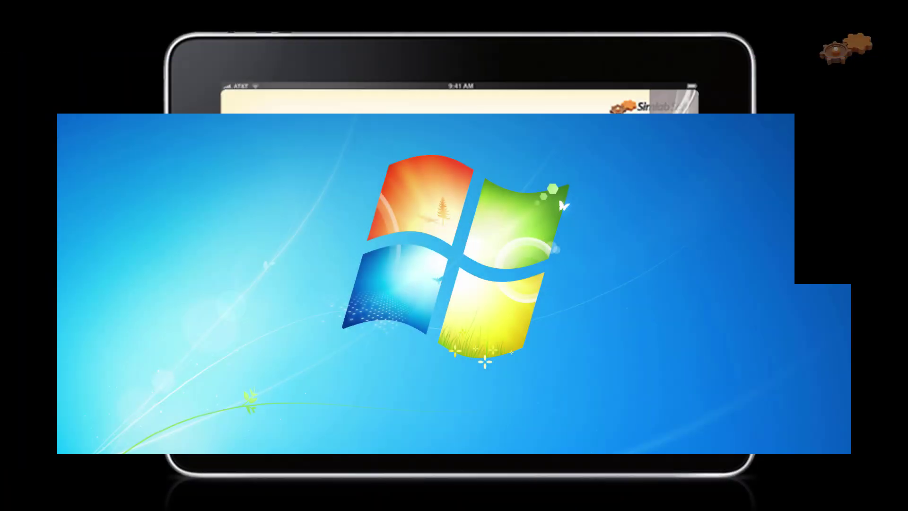